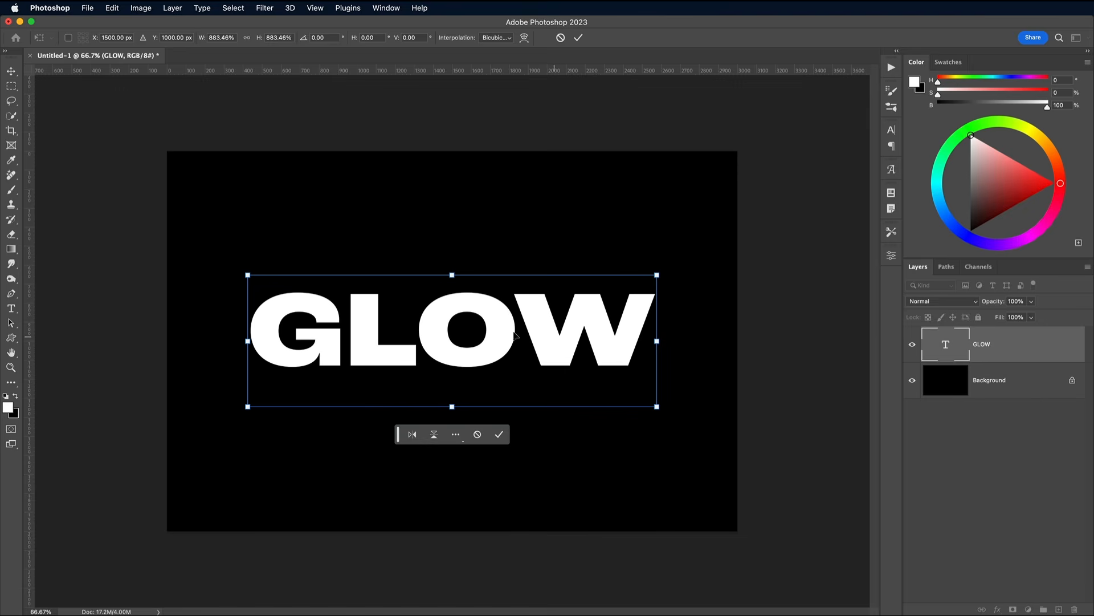
Enlarge the GLOW text slightly from its centre and convert its layer to a smart object.
drag(248, 275, 233, 270)
key(Return)
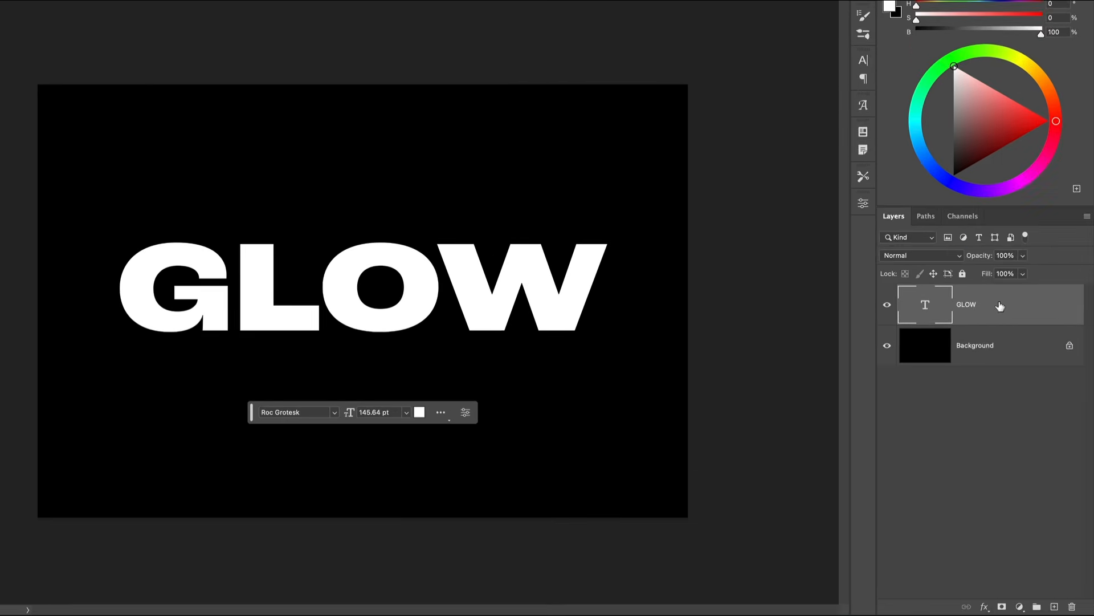
right_click(1012, 345)
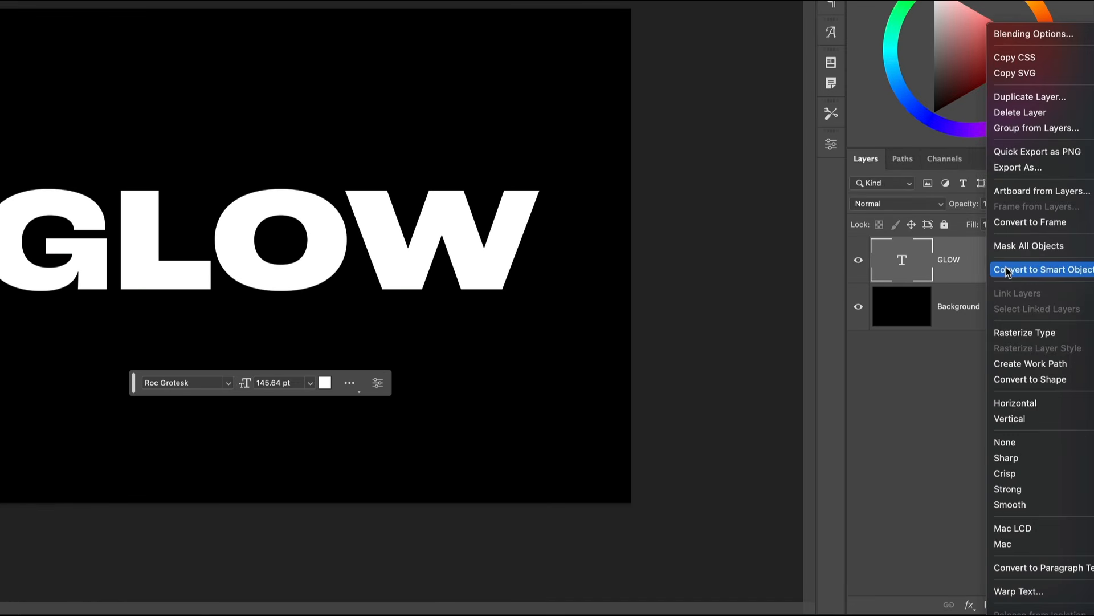
click(1008, 271)
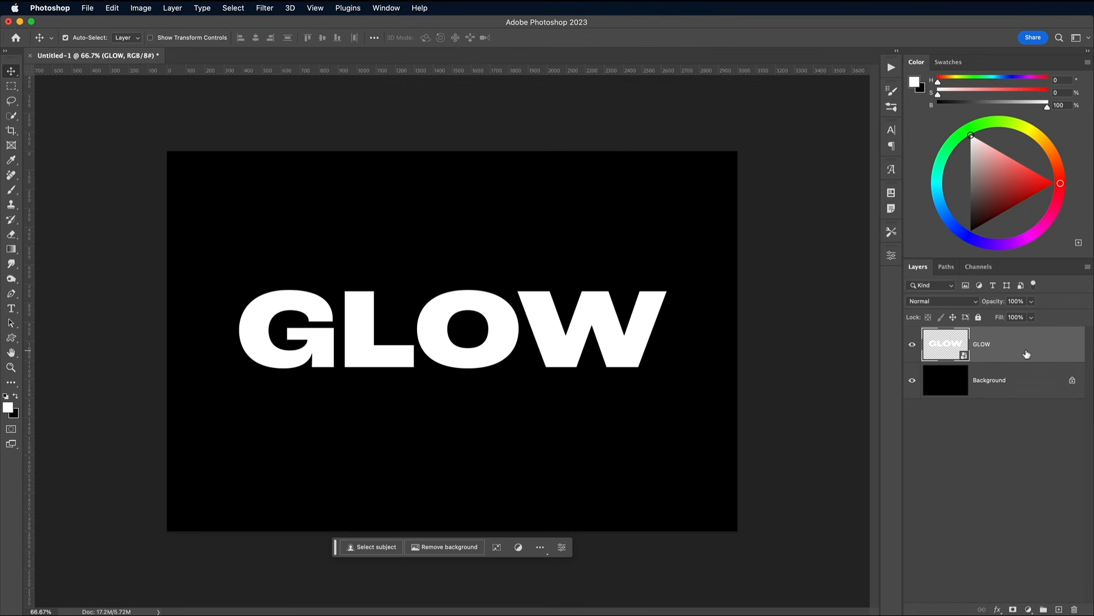
Apply a Field Blur to the GLOW smart object and reduce the central pin's blur to a few pixels.
key(super+1)
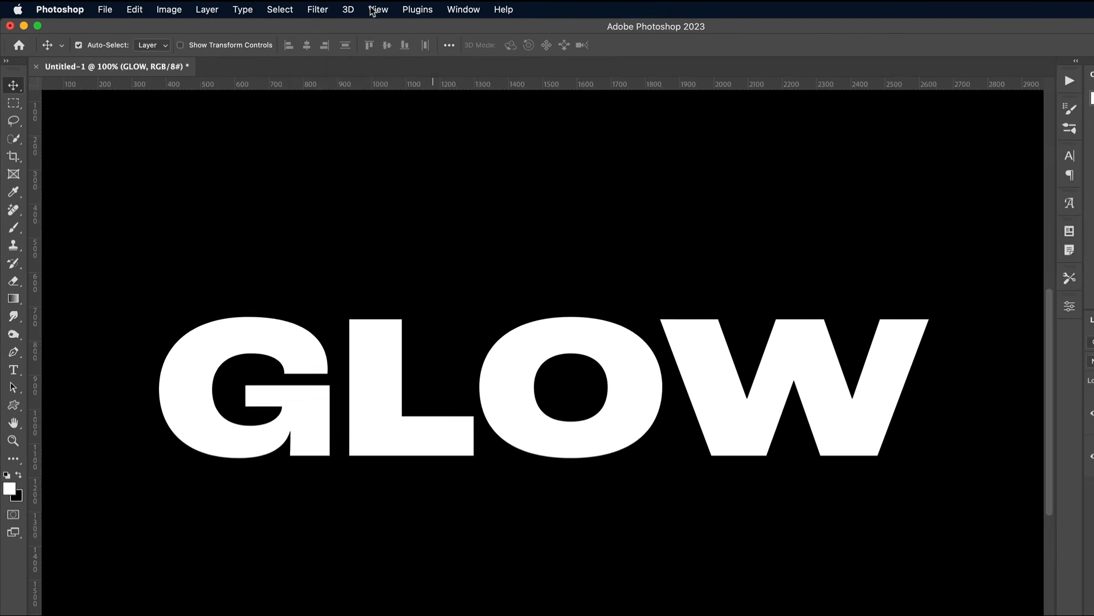
click(266, 7)
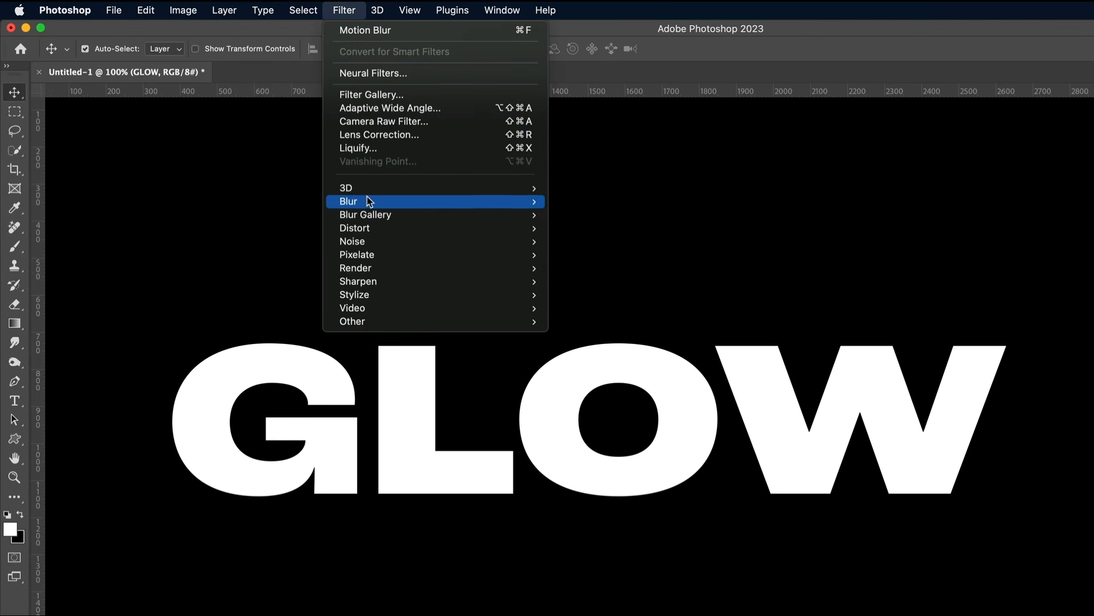
mouse_move(369, 216)
click(570, 216)
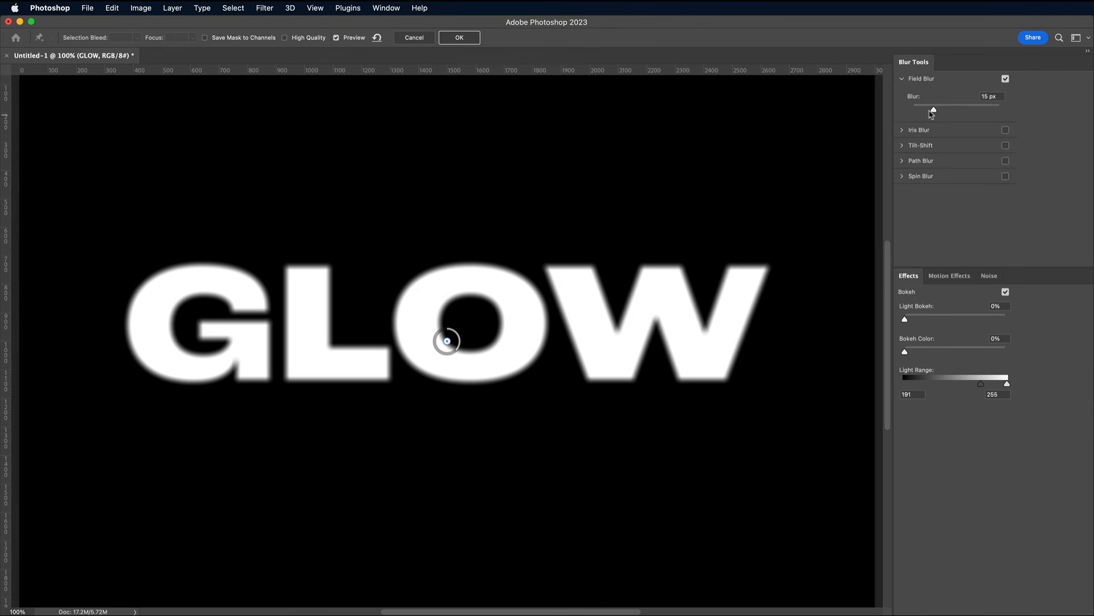
drag(934, 109, 918, 111)
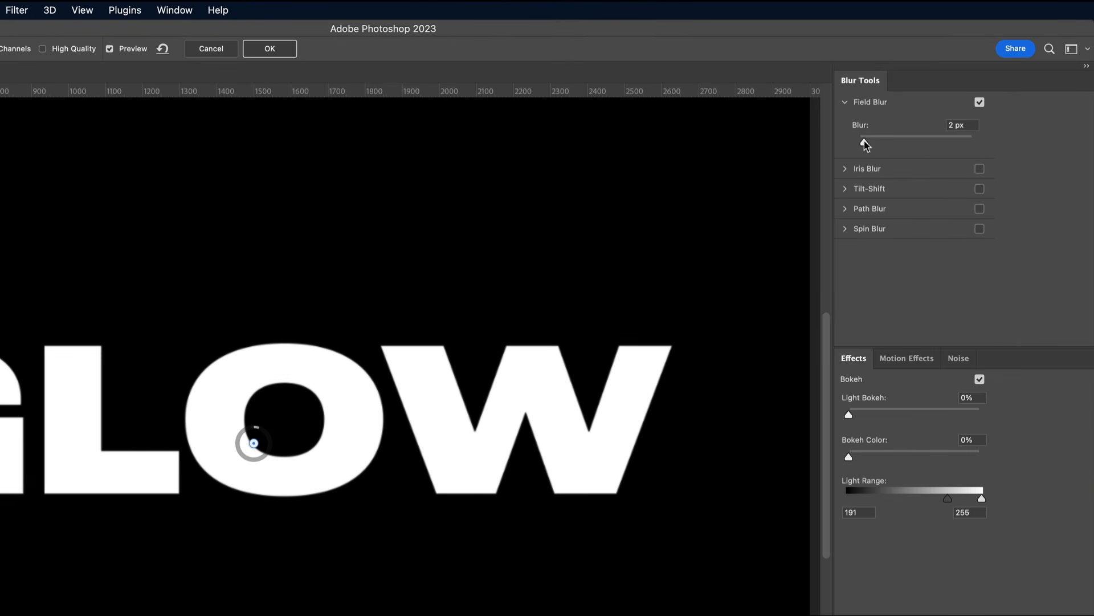
drag(864, 143, 867, 144)
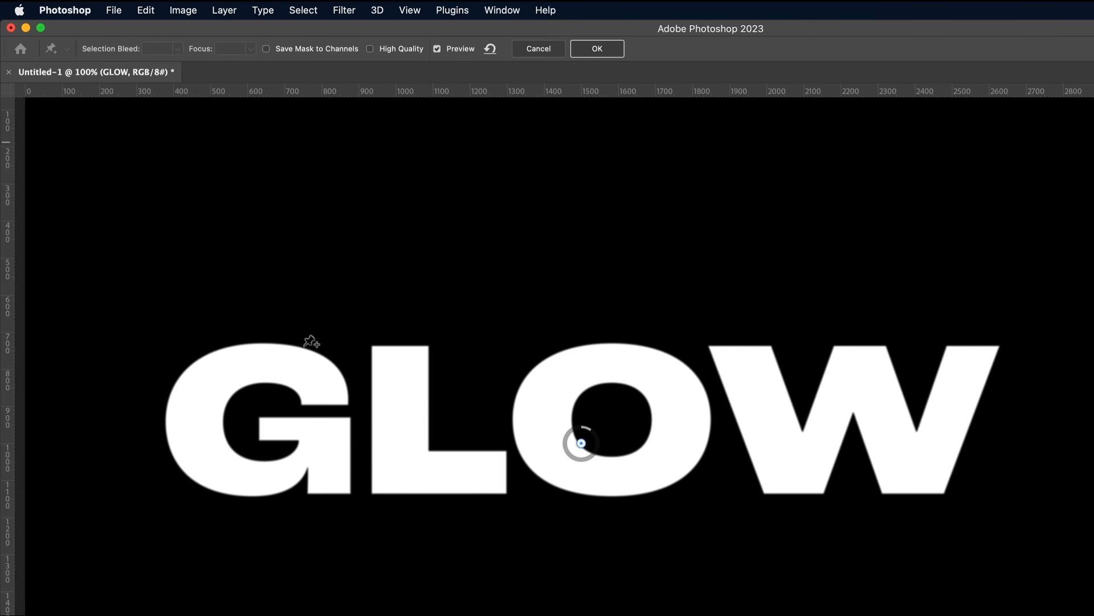
Add blur pins at the G's upper-left edge and the W's upper-right arm, strengthening both, with 27 px on the W.
click(195, 358)
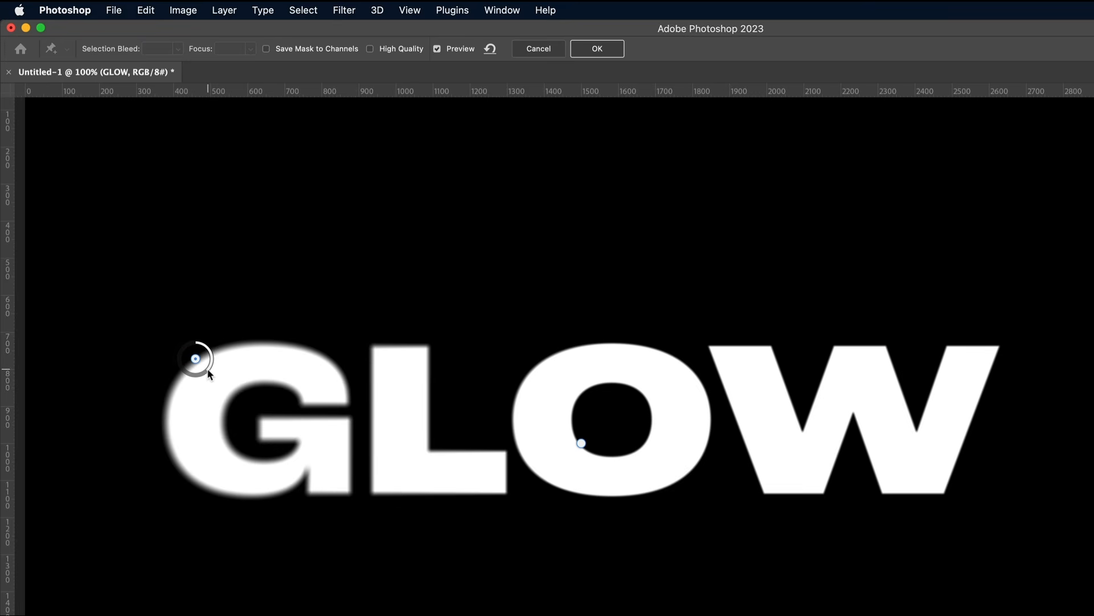
drag(208, 370, 193, 375)
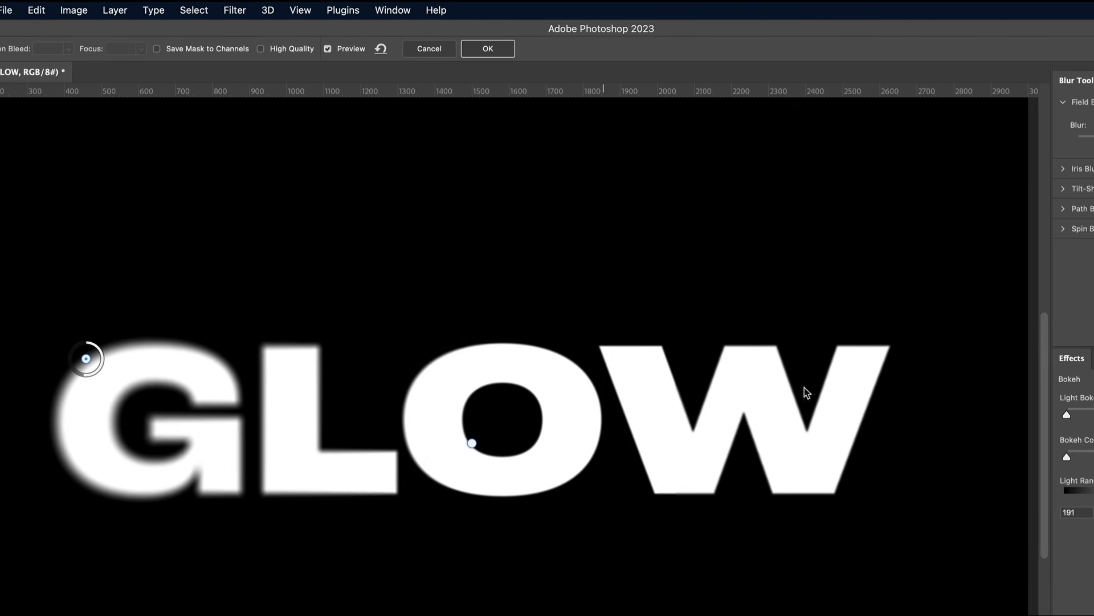
click(638, 373)
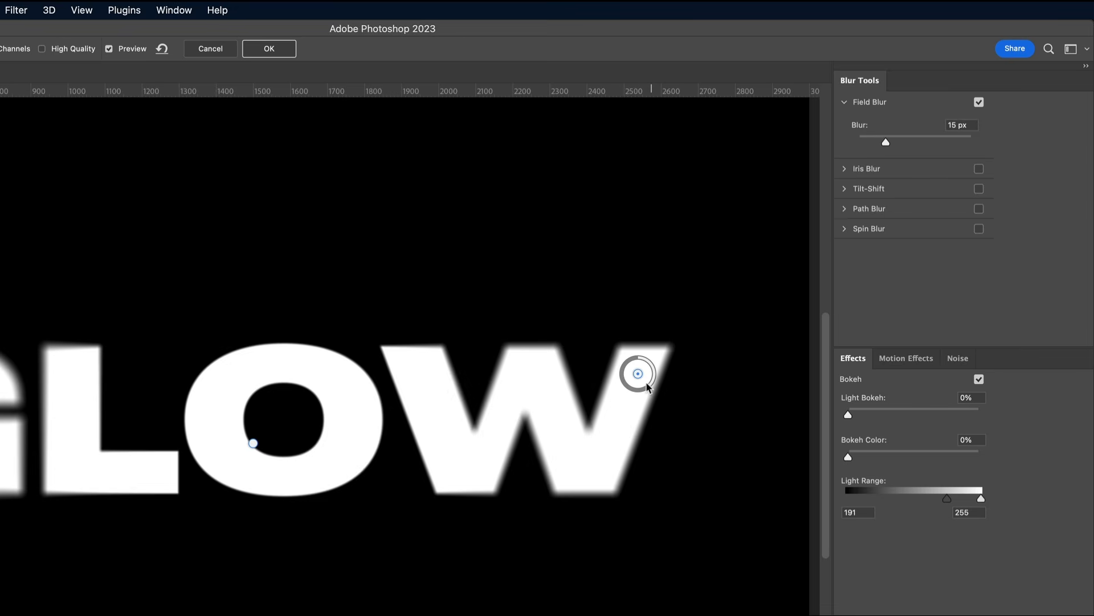
drag(647, 387, 634, 388)
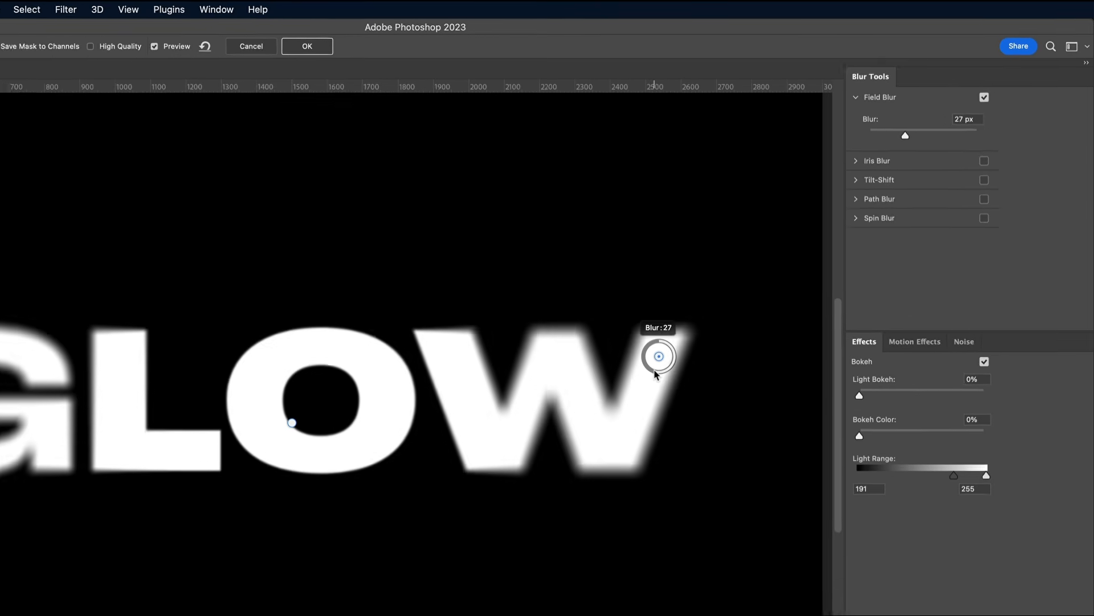
Add blur pins at the bottom of the W, set to 19 px, and on the lower-right curve of the O, increasing its blur.
click(558, 466)
drag(566, 476, 566, 475)
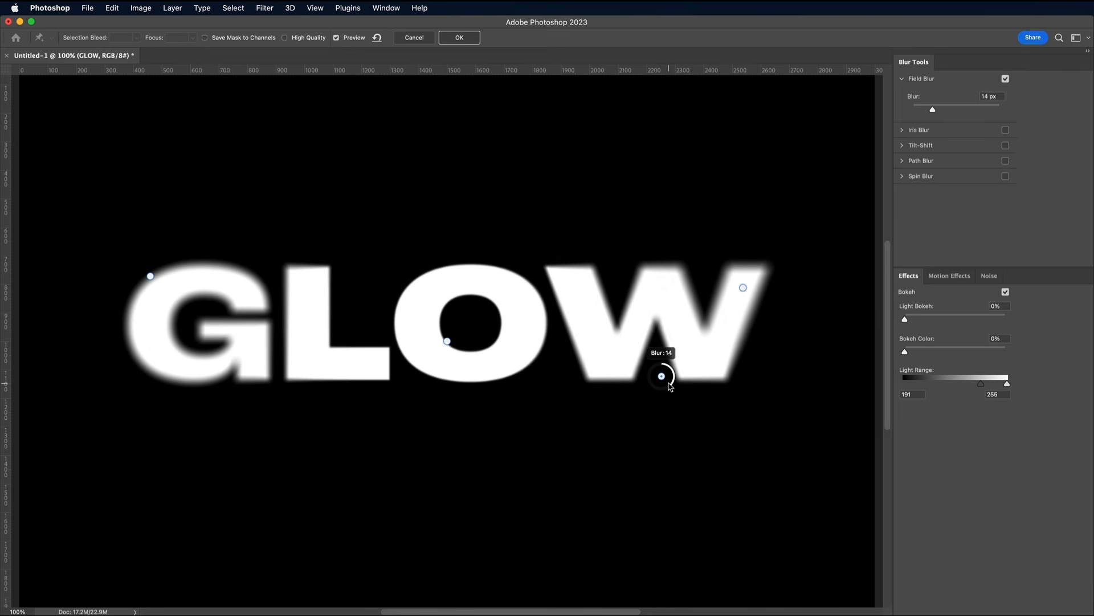
drag(670, 386, 667, 390)
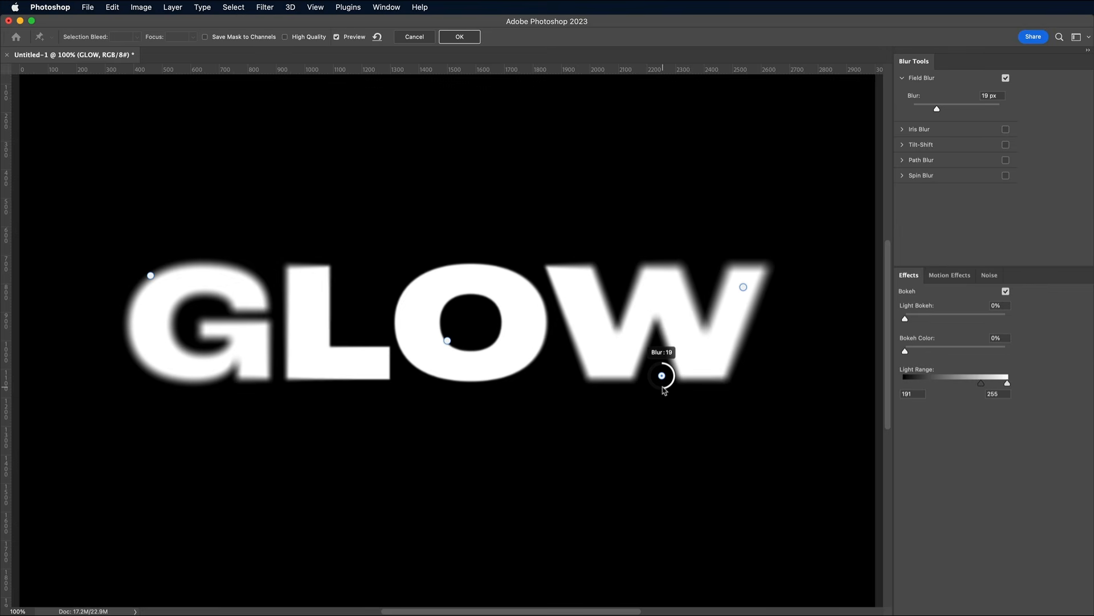
click(500, 372)
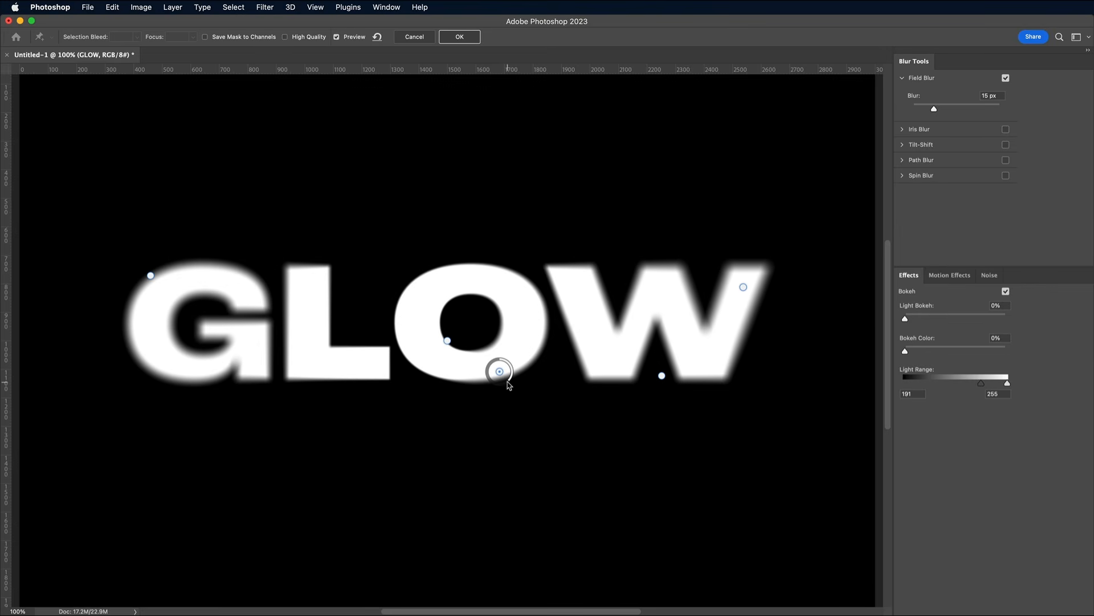
drag(509, 386, 504, 389)
Add pins at the O's upper-left edge, the G's lower-right corner and 40 px below the G, moving the O's pin above the letter.
click(430, 272)
click(260, 378)
click(130, 407)
drag(139, 418, 124, 419)
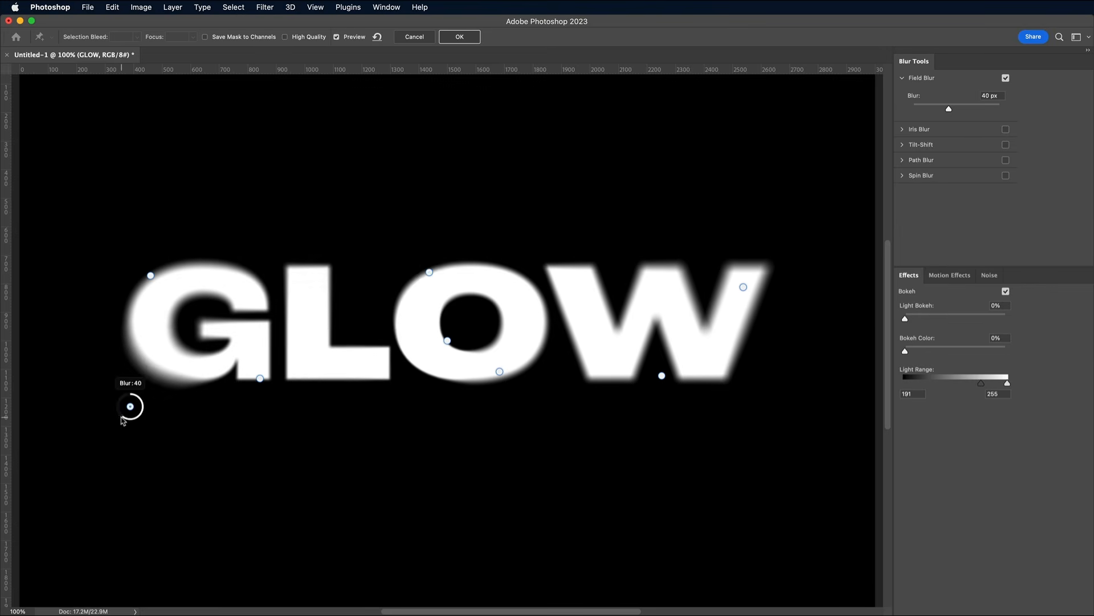
drag(429, 272, 429, 245)
Surround the W with four more blur pins, strengthening the one above it, and apply the Field Blur.
click(709, 217)
drag(717, 229, 701, 229)
click(740, 423)
click(592, 400)
click(562, 305)
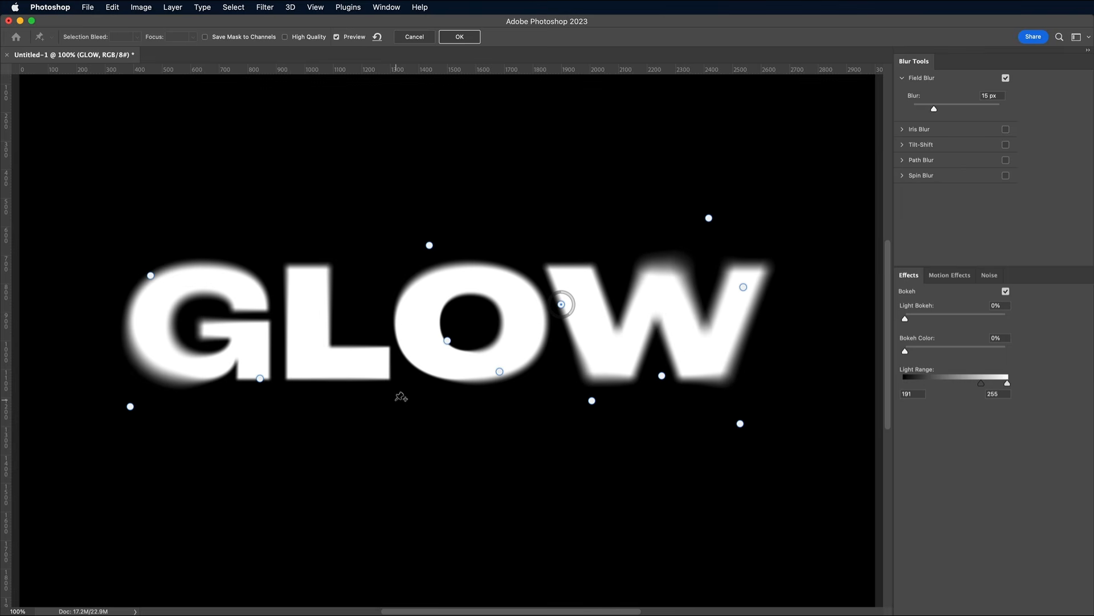
click(460, 37)
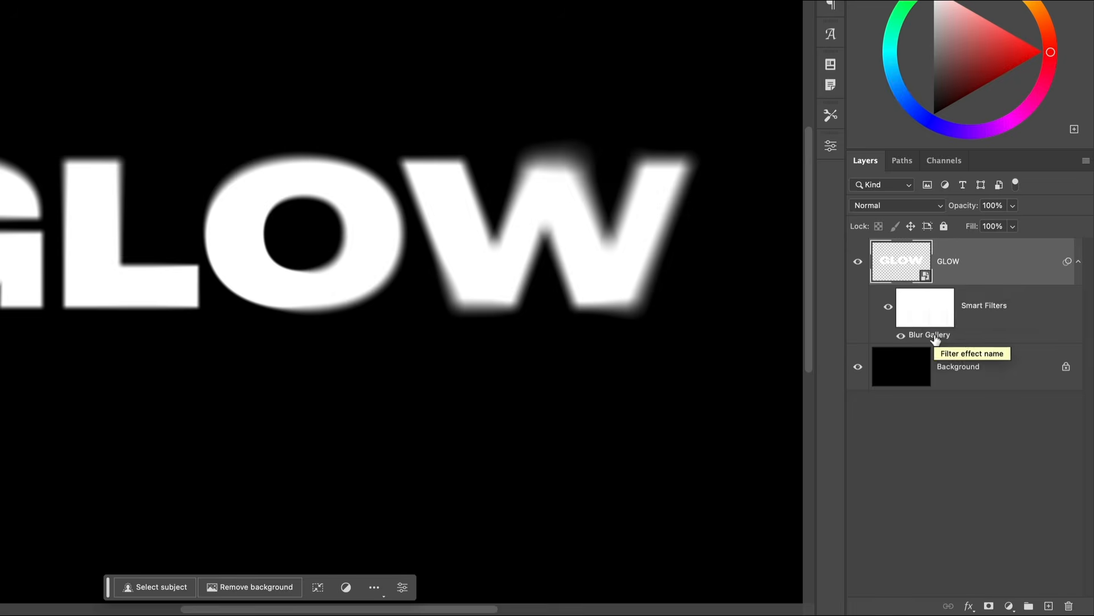
Reopen the Blur Gallery smart filter, move the W's upper-right pin just outside the letter's right edge, and apply the change.
double_click(930, 335)
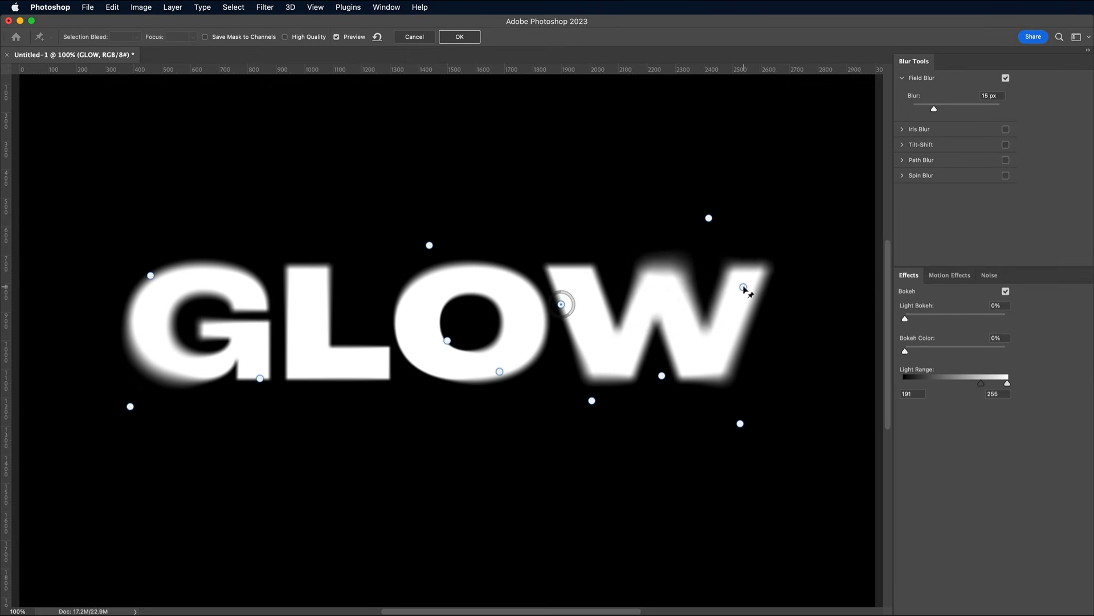
drag(743, 288, 777, 288)
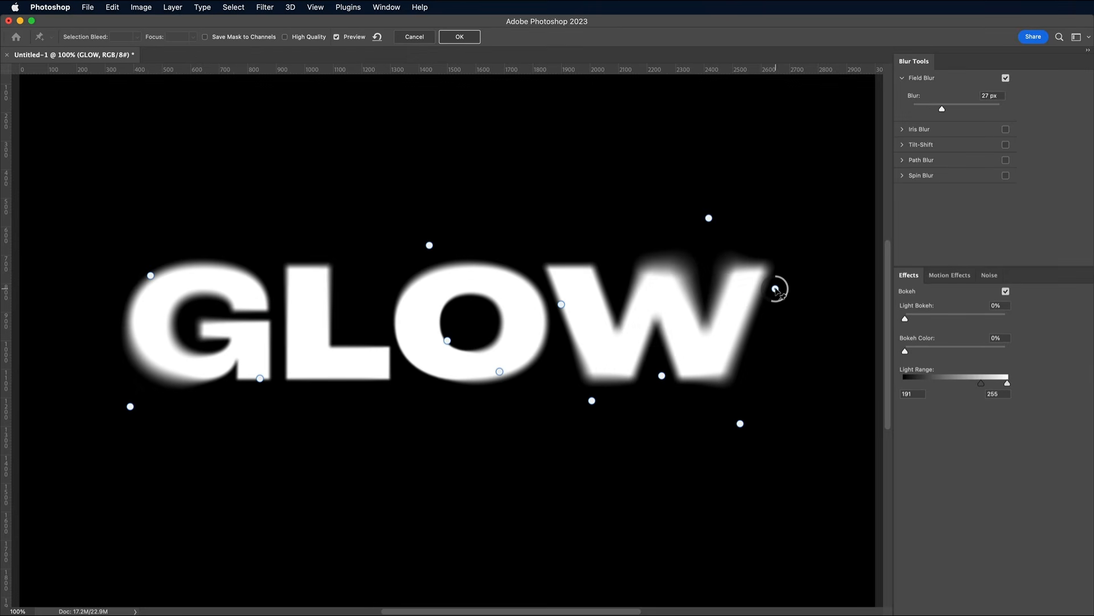
click(459, 37)
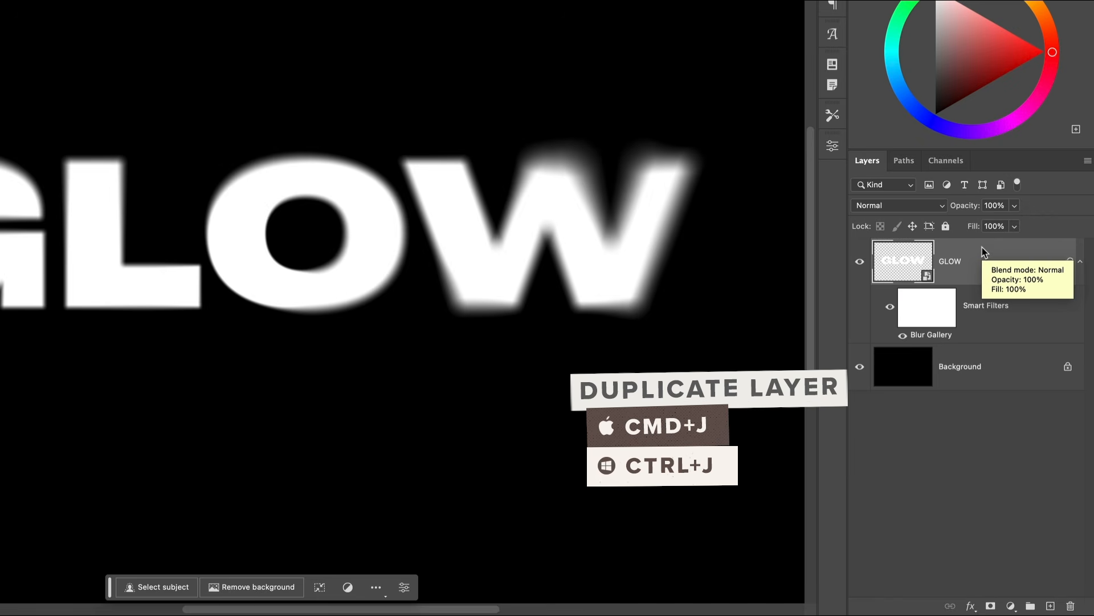
Duplicate the GLOW layer twice and restrict the middle copy to the blue channel in its blending options.
key(super+j)
key(super+j)
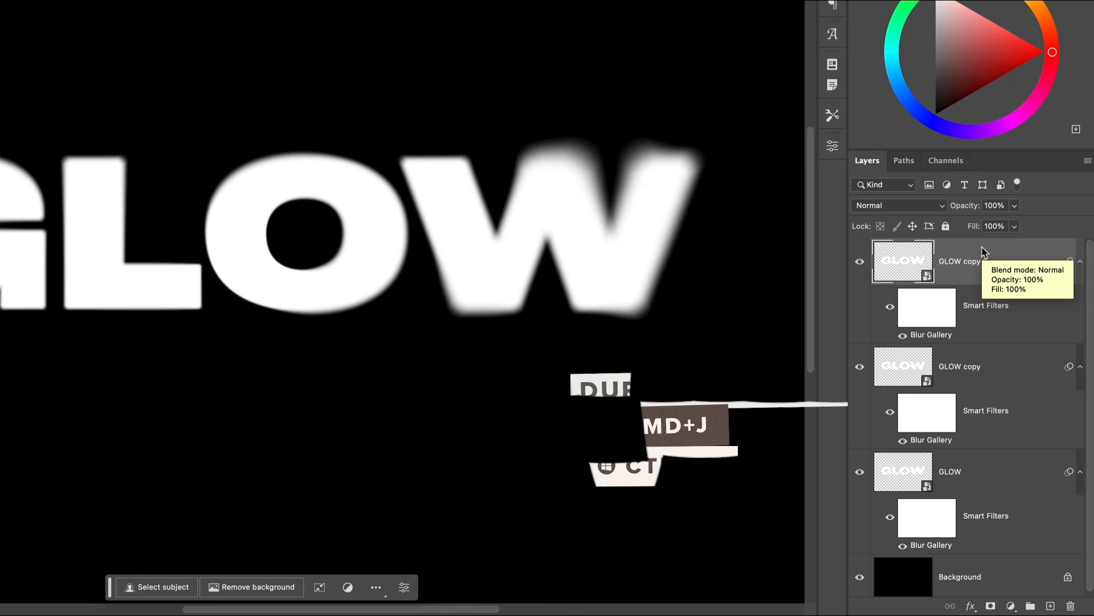
double_click(1001, 370)
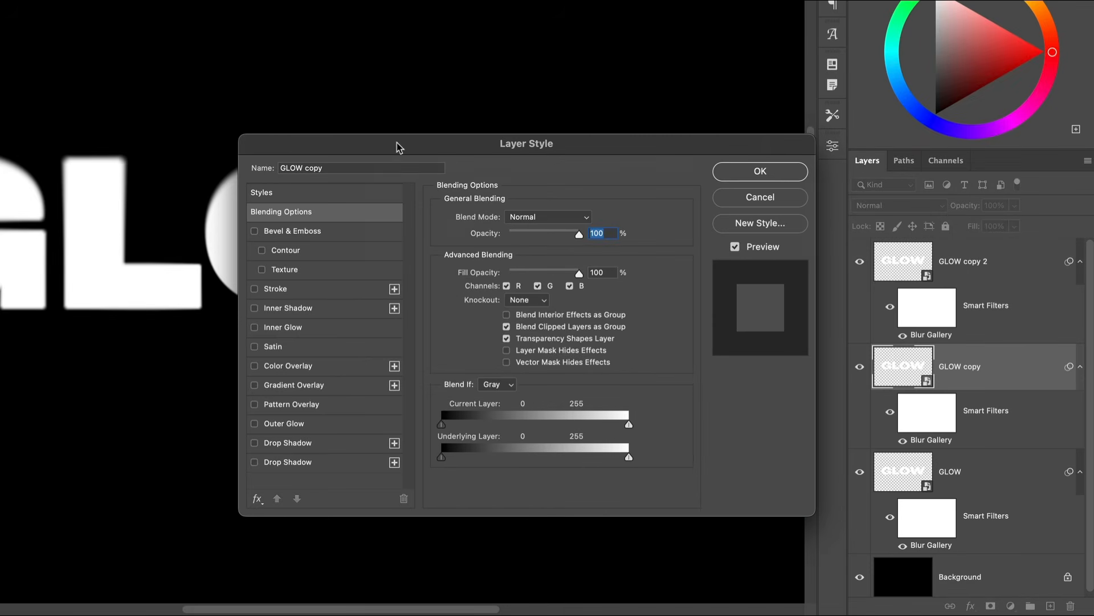
click(506, 286)
click(538, 286)
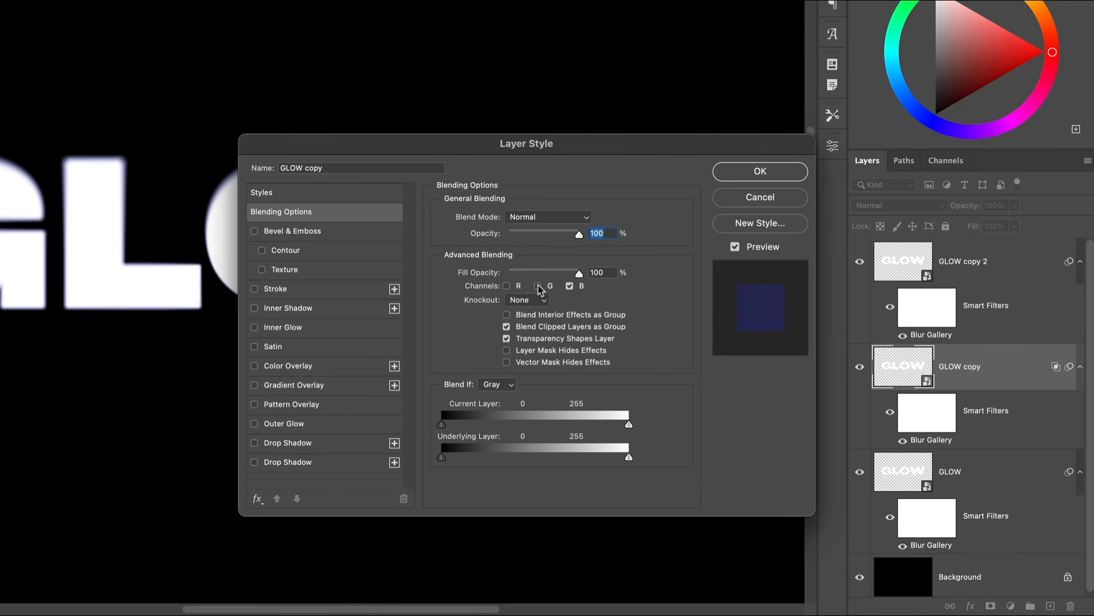
click(745, 172)
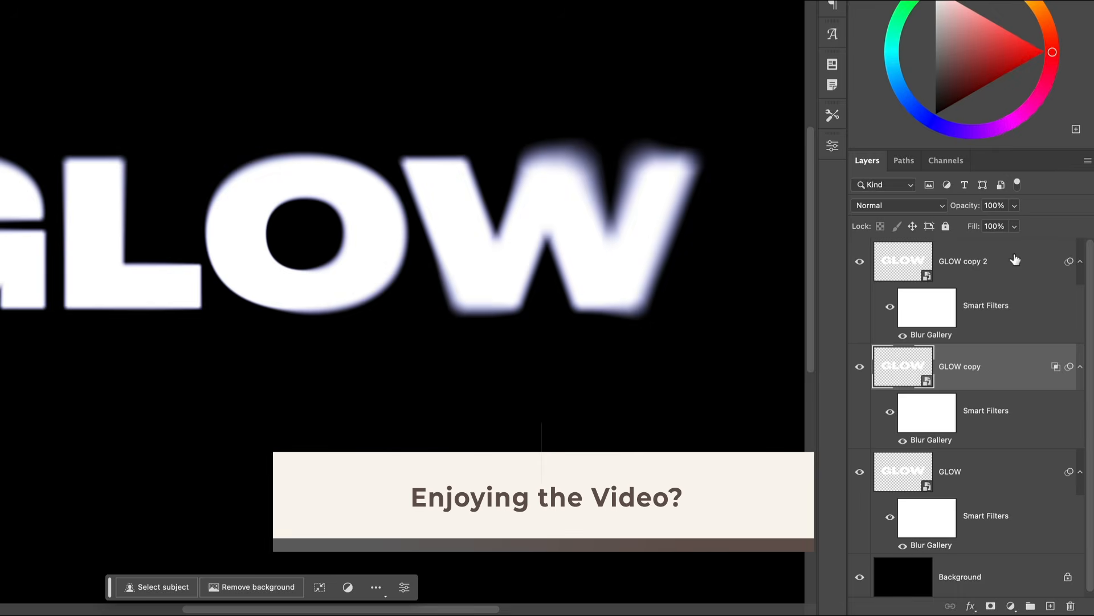
Restrict the topmost GLOW copy to the green channel in its blending options.
double_click(1014, 260)
click(506, 287)
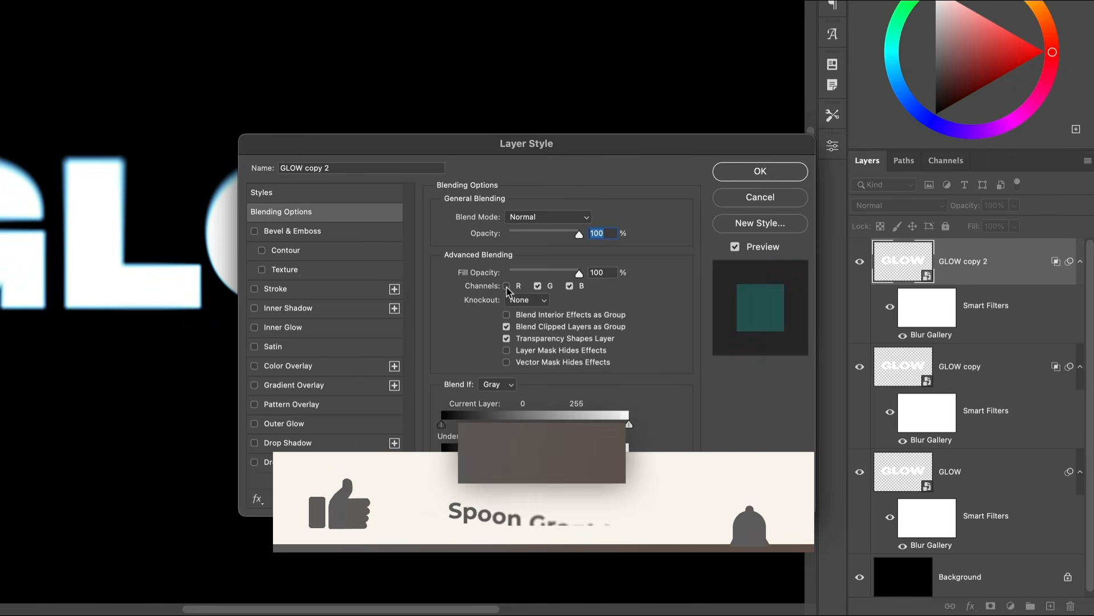
click(570, 286)
click(739, 173)
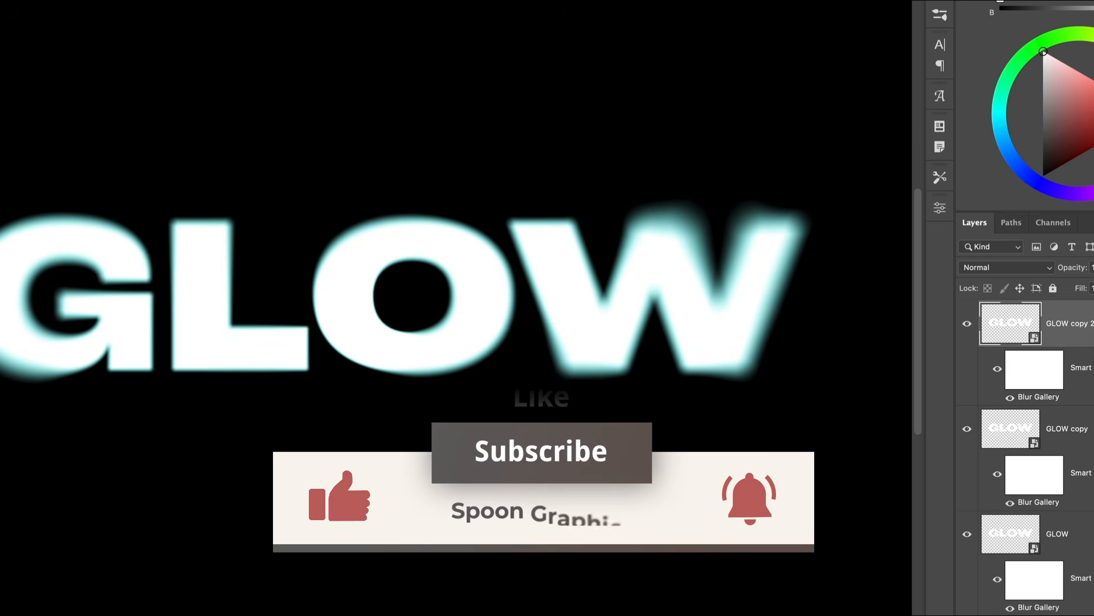
Nudge the topmost GLOW copy a few pixels to the left to offset its green channel.
key(Left)
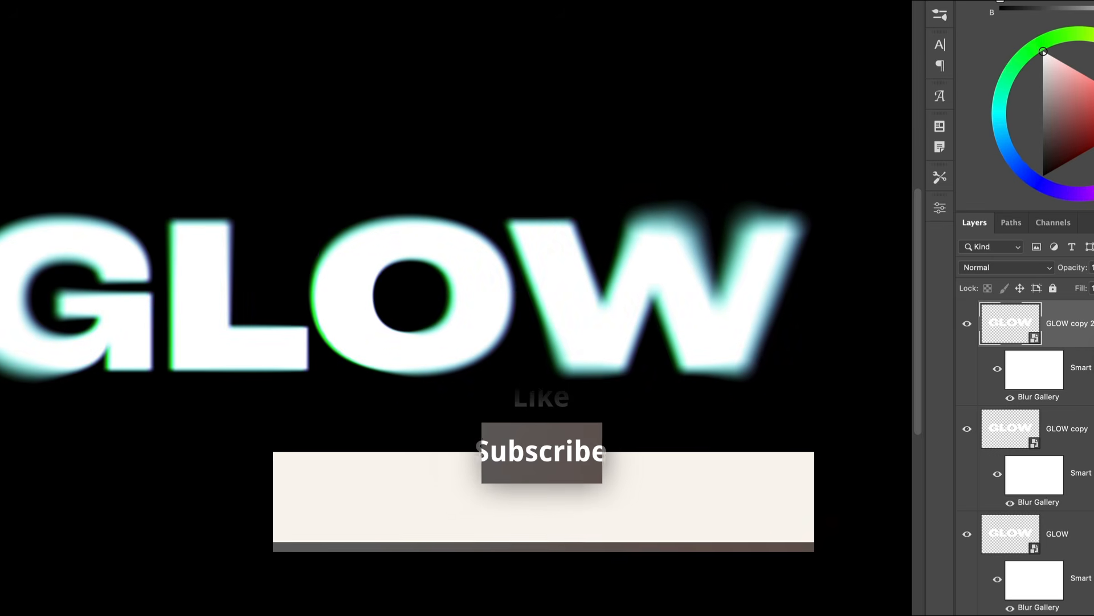
key(Left)
key(Right)
key(Down)
key(Left)
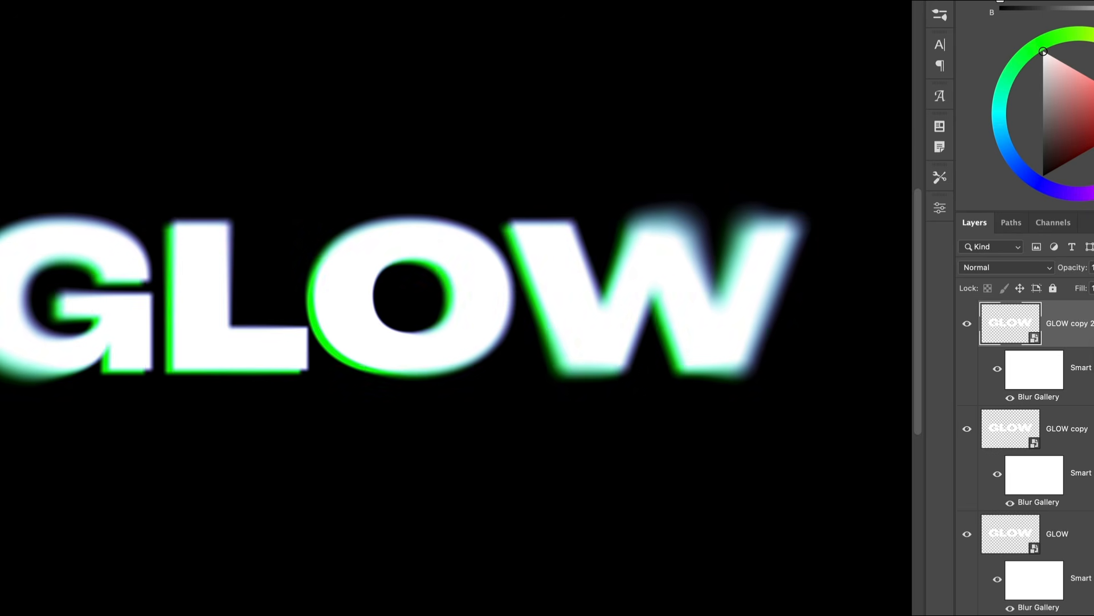
key(Up)
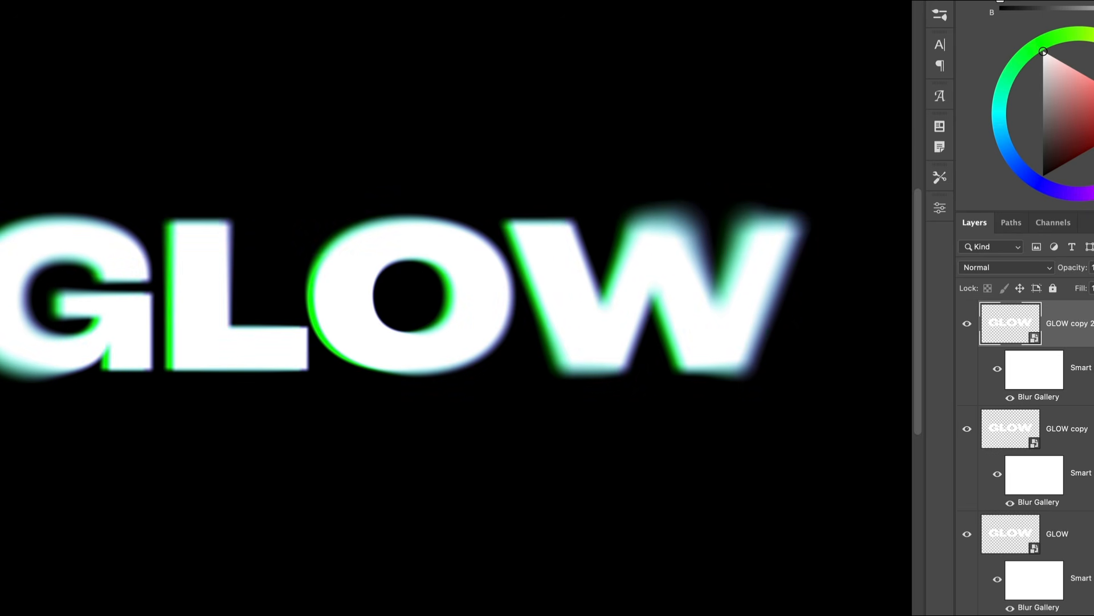
double_click(1090, 335)
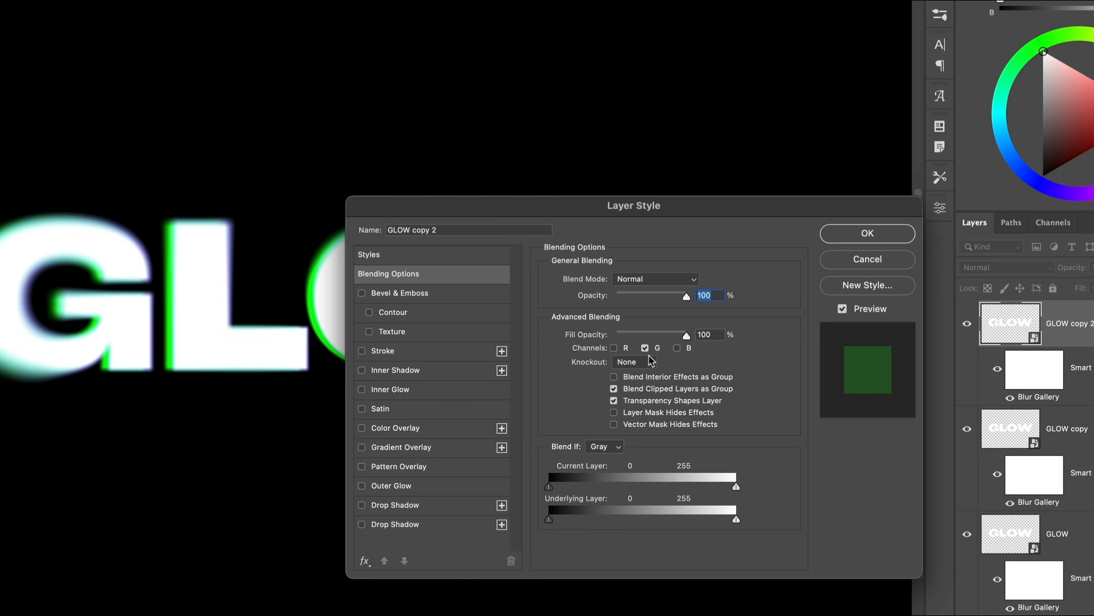
click(615, 348)
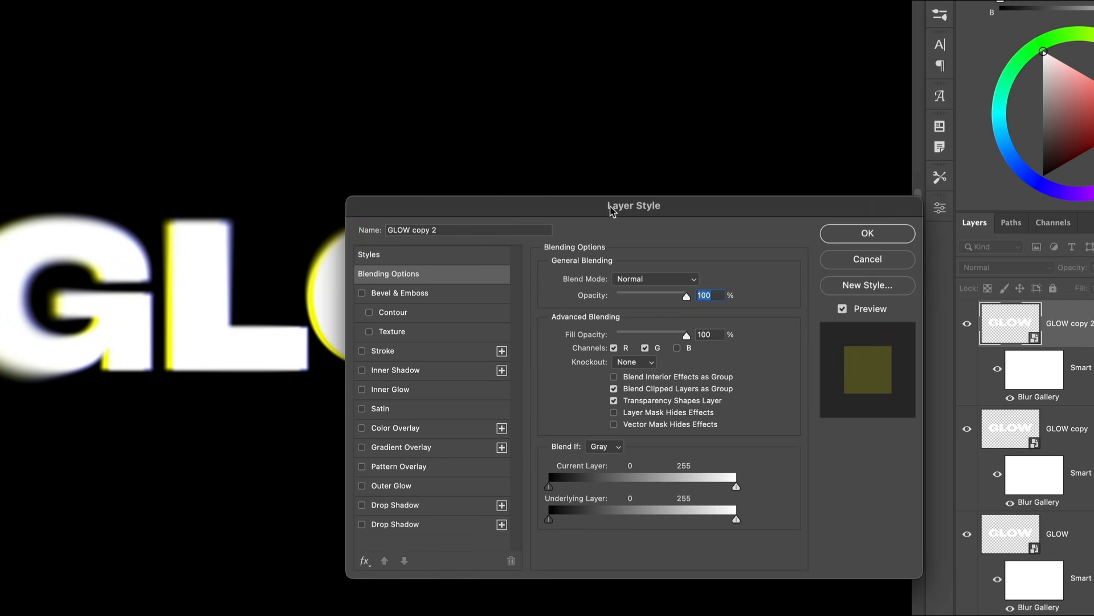
drag(610, 210, 845, 183)
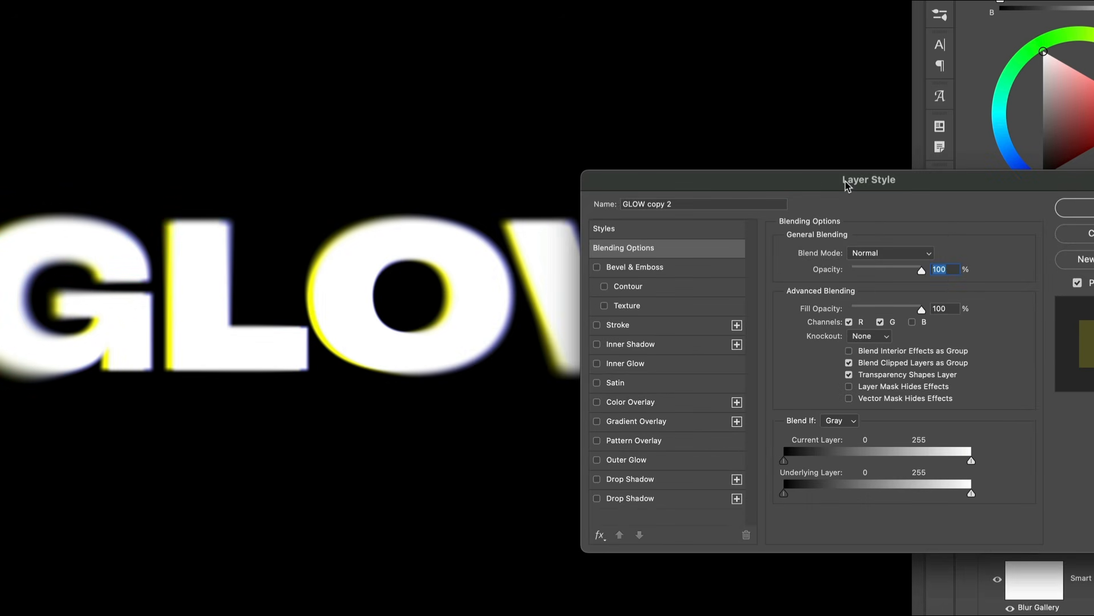
click(888, 323)
click(913, 322)
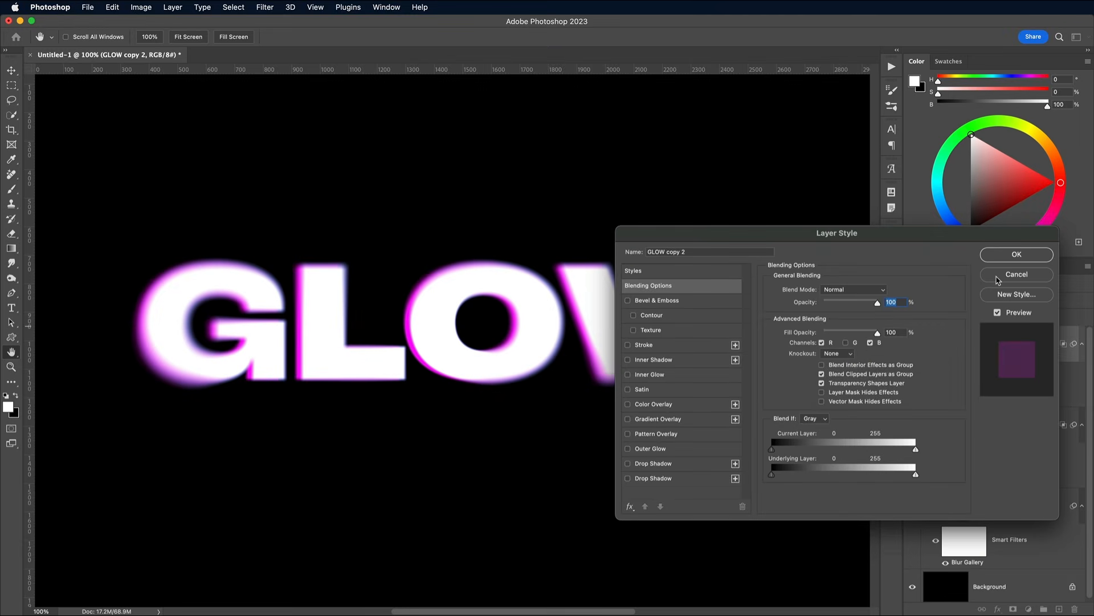
click(998, 277)
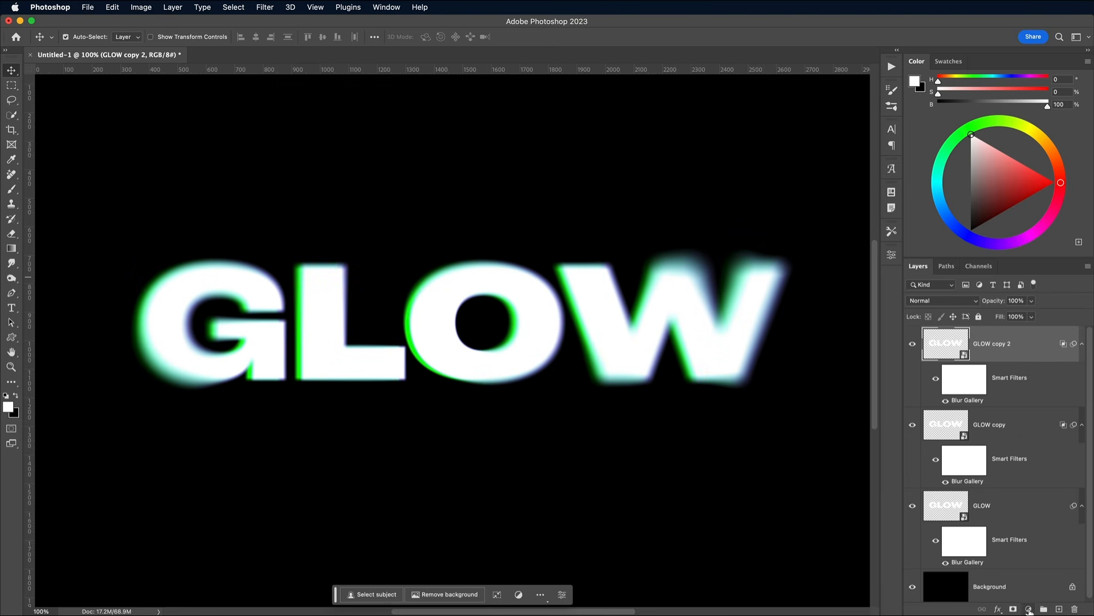
Add a Gradient Map adjustment layer with the SG Duotone 34 preset and set its blend mode to Hue.
click(1029, 609)
click(1055, 604)
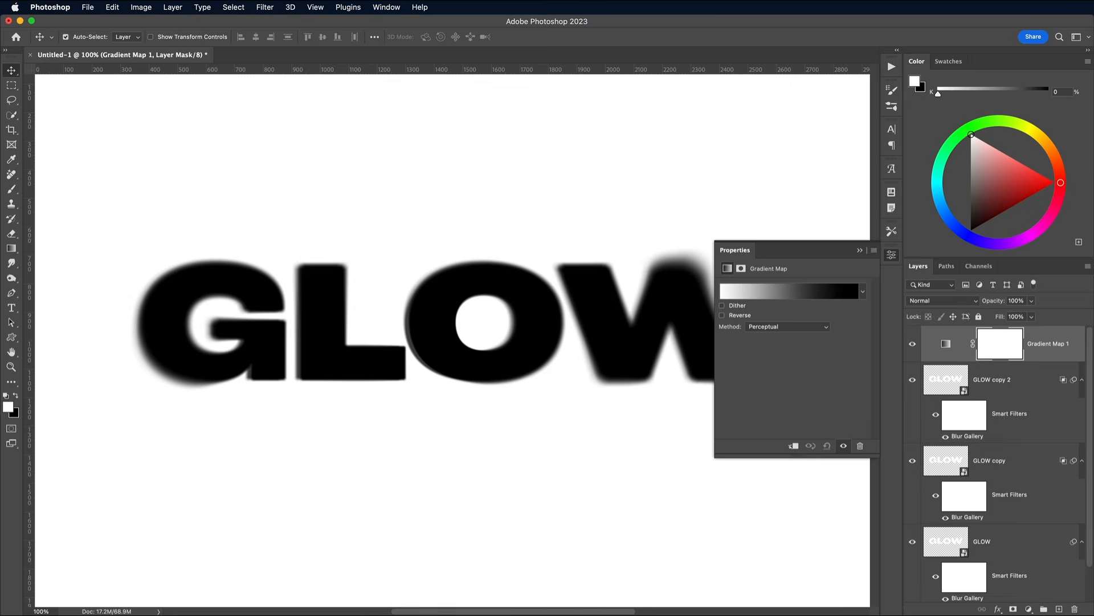
click(796, 296)
click(1092, 359)
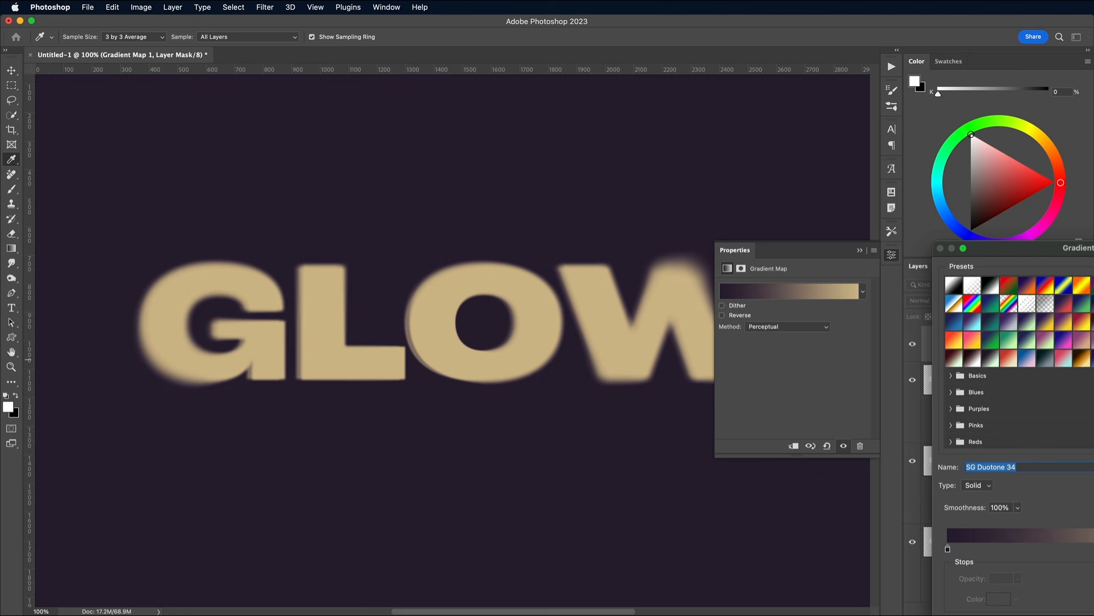
drag(1093, 252, 1076, 242)
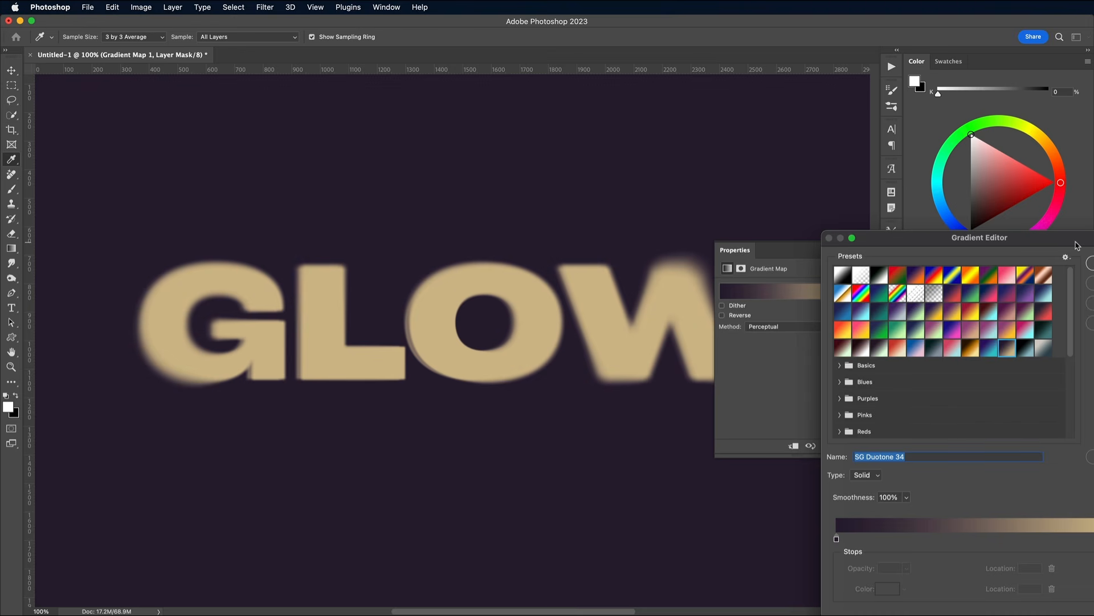
key(Return)
click(930, 301)
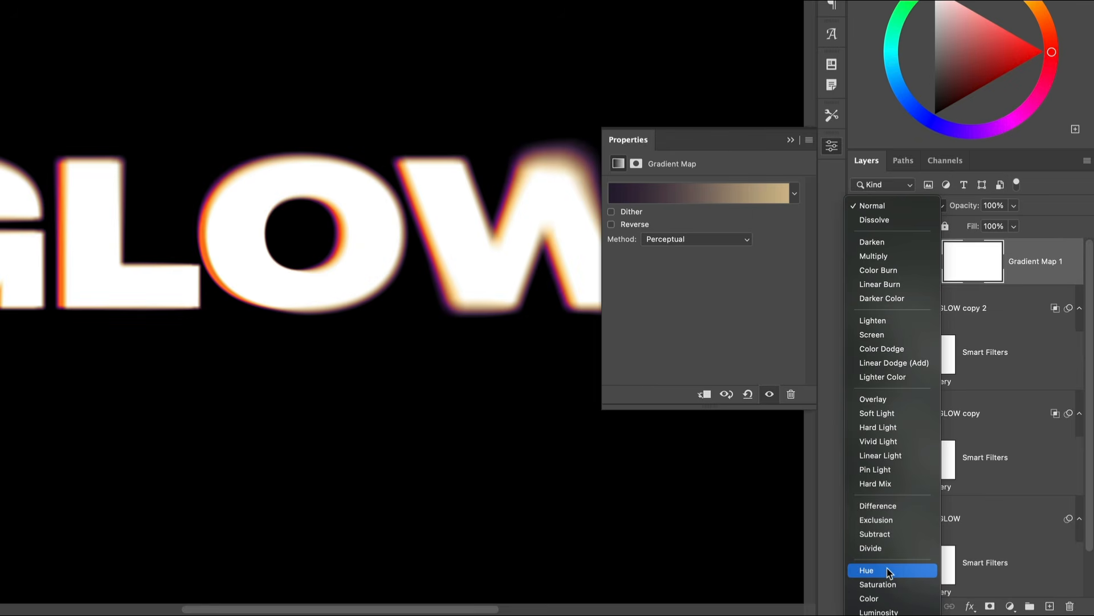
click(888, 571)
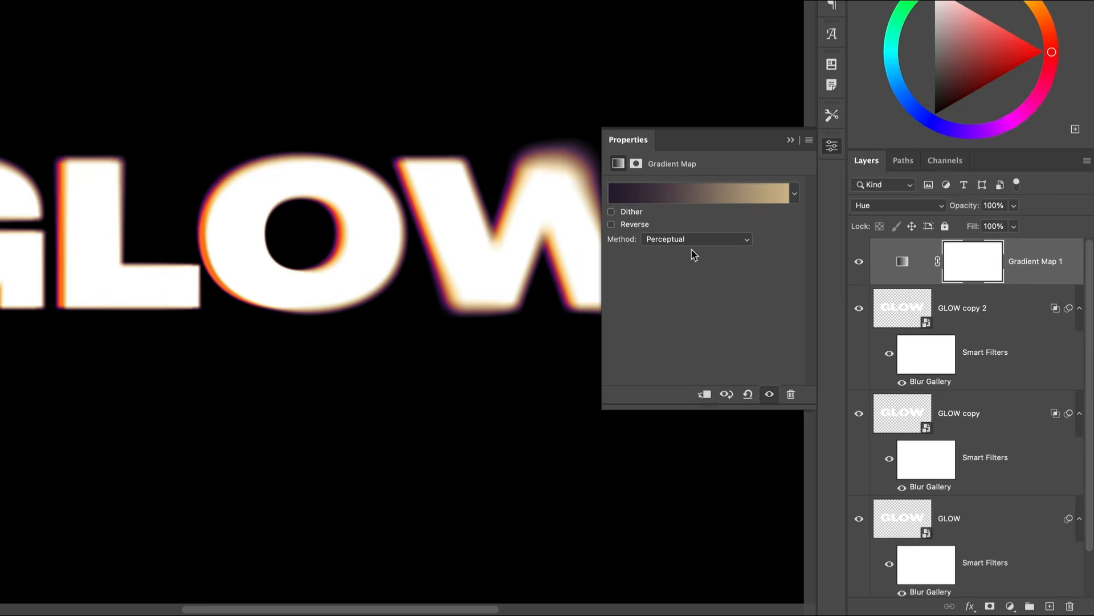
Try the SG Duotone 12, SG Duotone 11 and Blue_27 presets on the gradient map and return to SG Duotone 34.
click(675, 190)
click(904, 243)
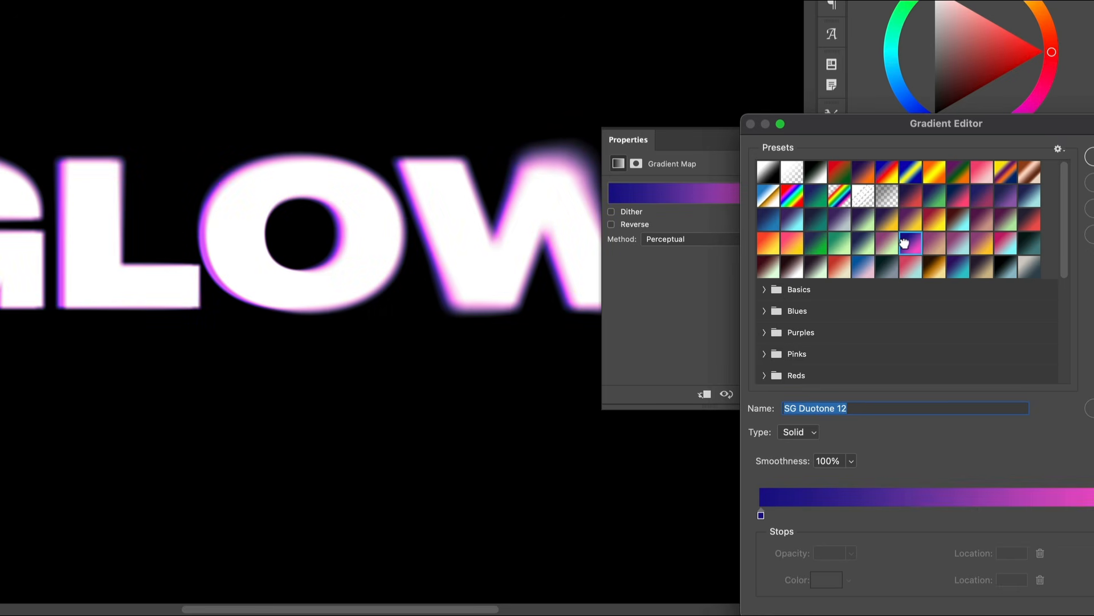
click(839, 219)
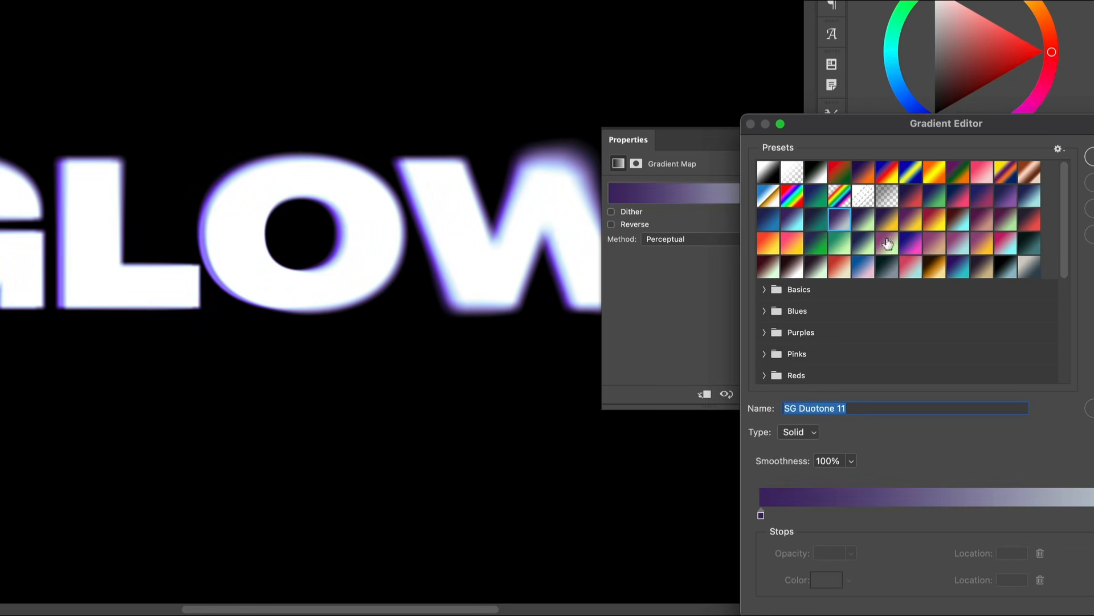
click(1005, 251)
click(958, 272)
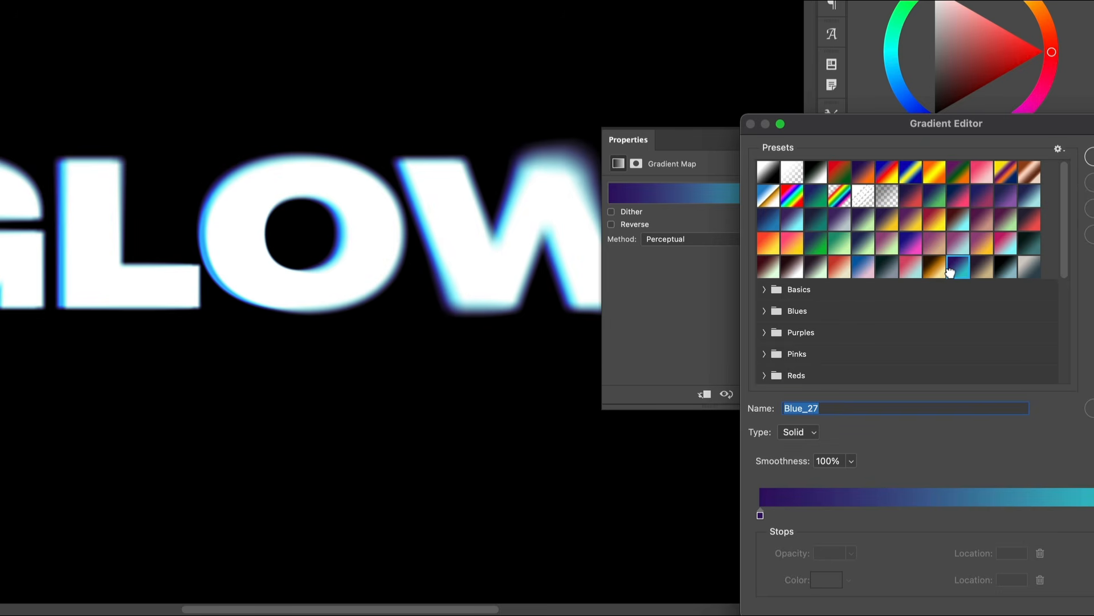
click(991, 277)
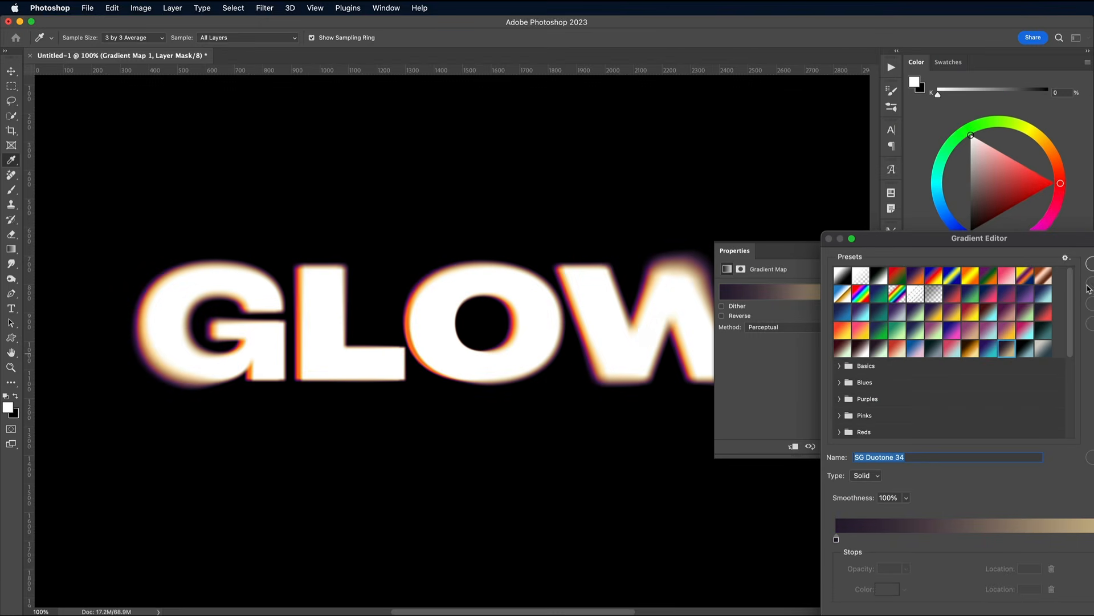
key(Return)
click(892, 257)
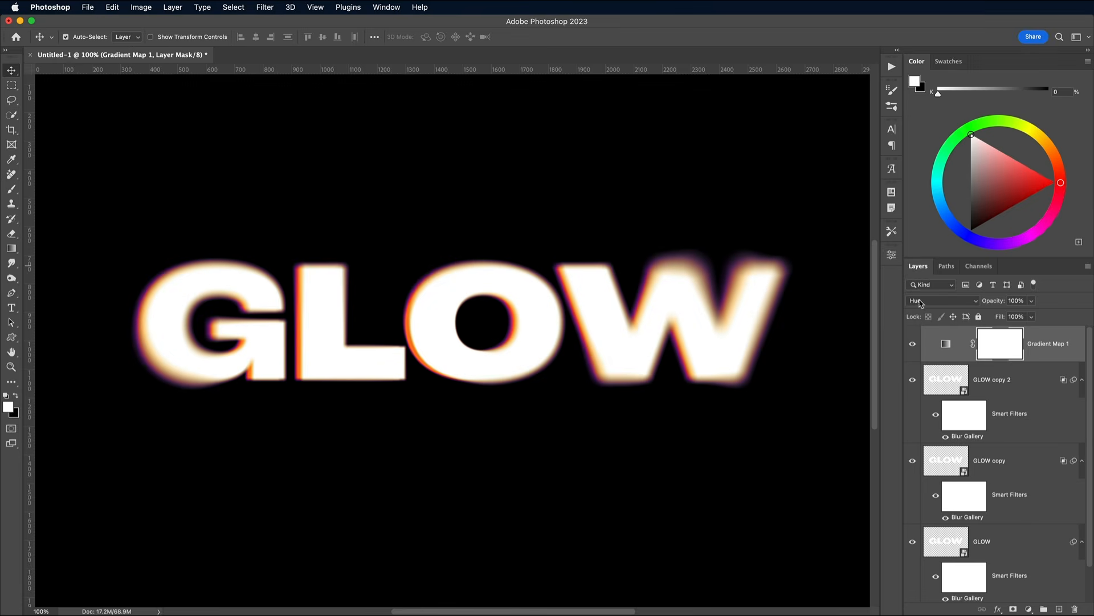
Reduce the fill of the original GLOW layer to 90%.
click(1023, 541)
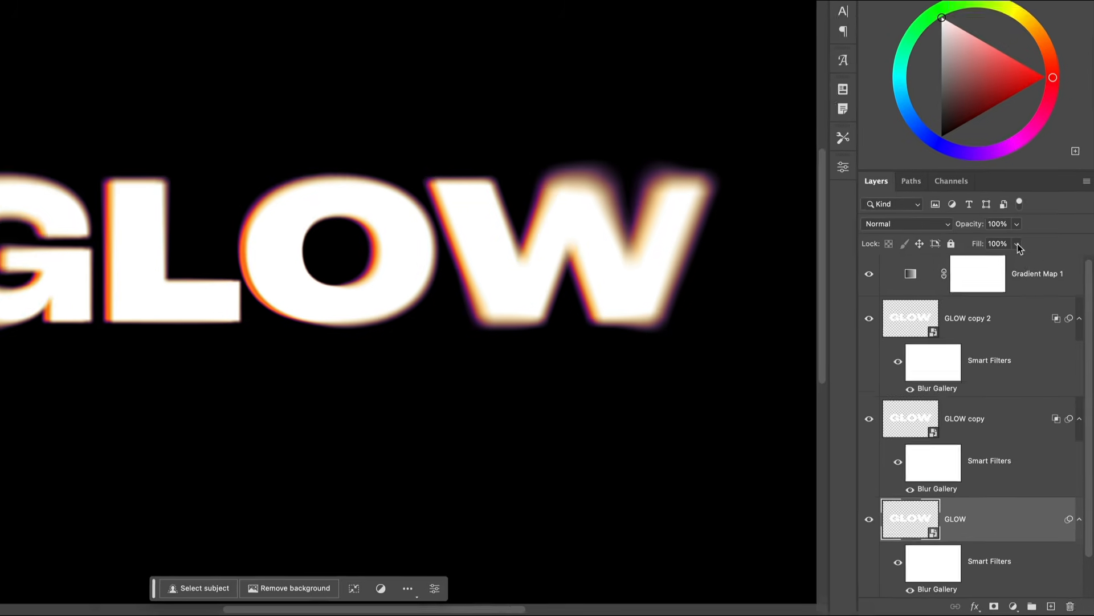
click(1031, 317)
drag(1013, 243, 1008, 247)
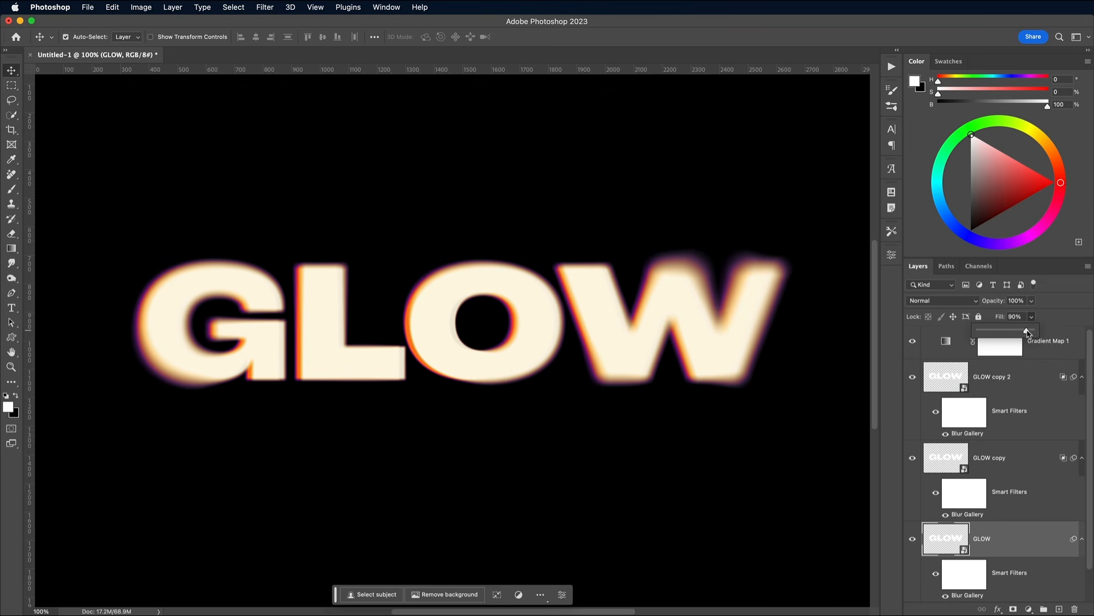
click(1032, 318)
Reopen GLOW copy 2's Blur Gallery filter and move the O's bottom pin below the letter and the G's upper pin to its top edge.
click(1024, 382)
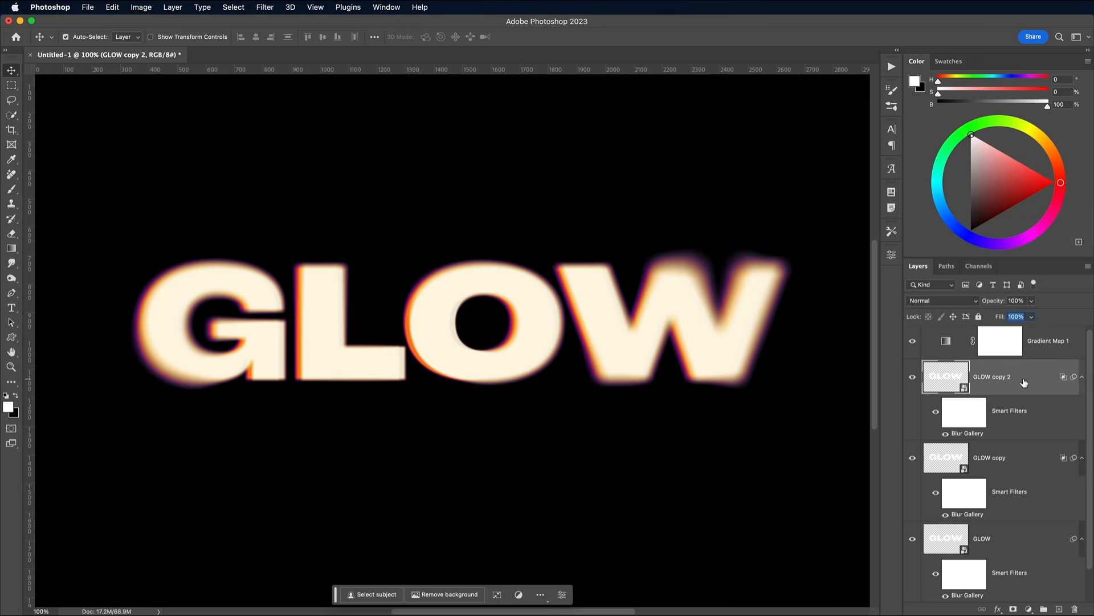
double_click(978, 431)
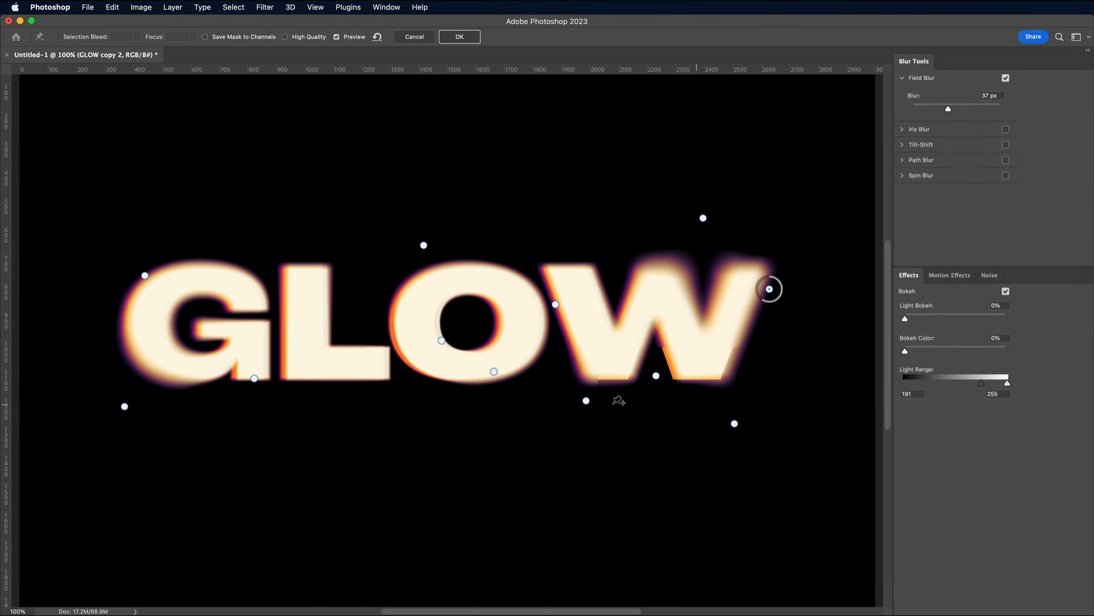
drag(493, 372, 467, 408)
drag(145, 275, 174, 257)
drag(179, 271, 161, 266)
Add a blur pin of about 43 px at the bottom edge of the L and apply the Blur Gallery changes.
click(364, 384)
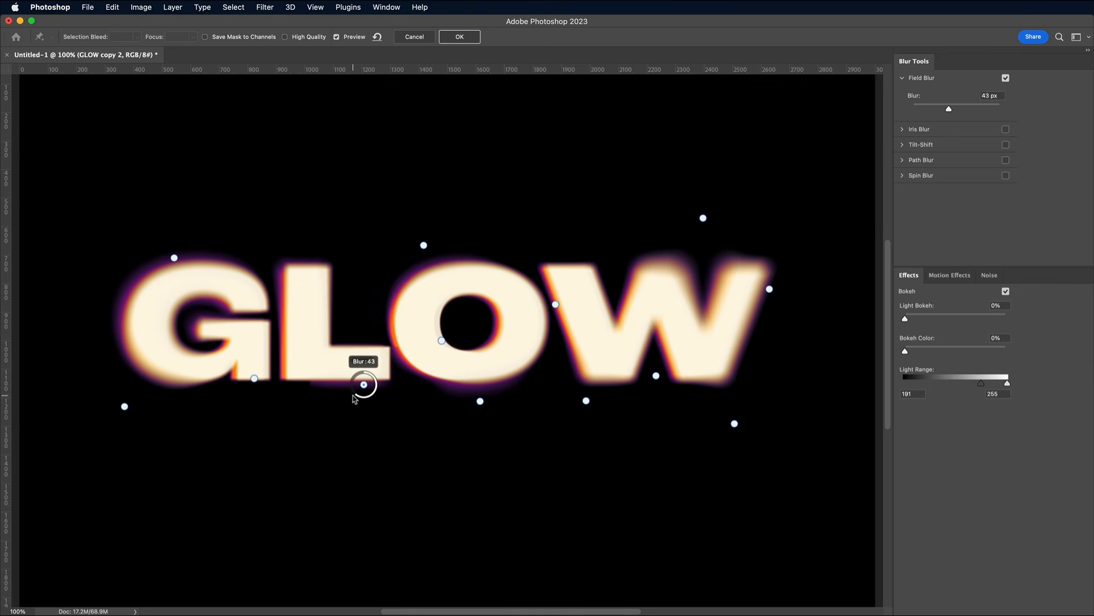
click(734, 424)
key(Return)
Try a Gaussian Blur with a 23.3-pixel radius on the GLOW copy 2 layer, then cancel it.
click(265, 6)
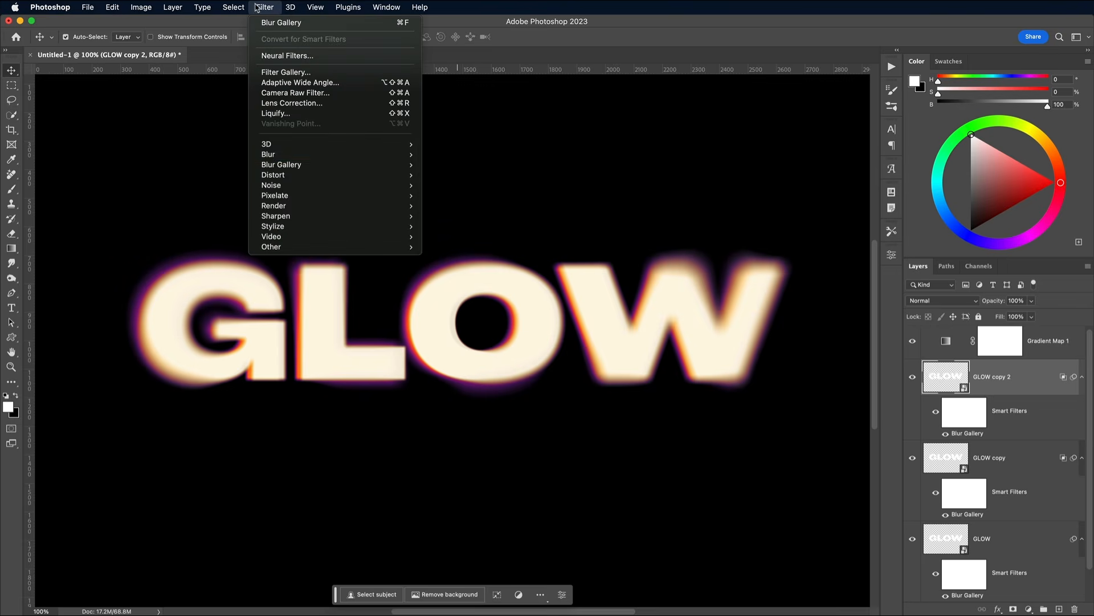
mouse_move(274, 155)
click(456, 197)
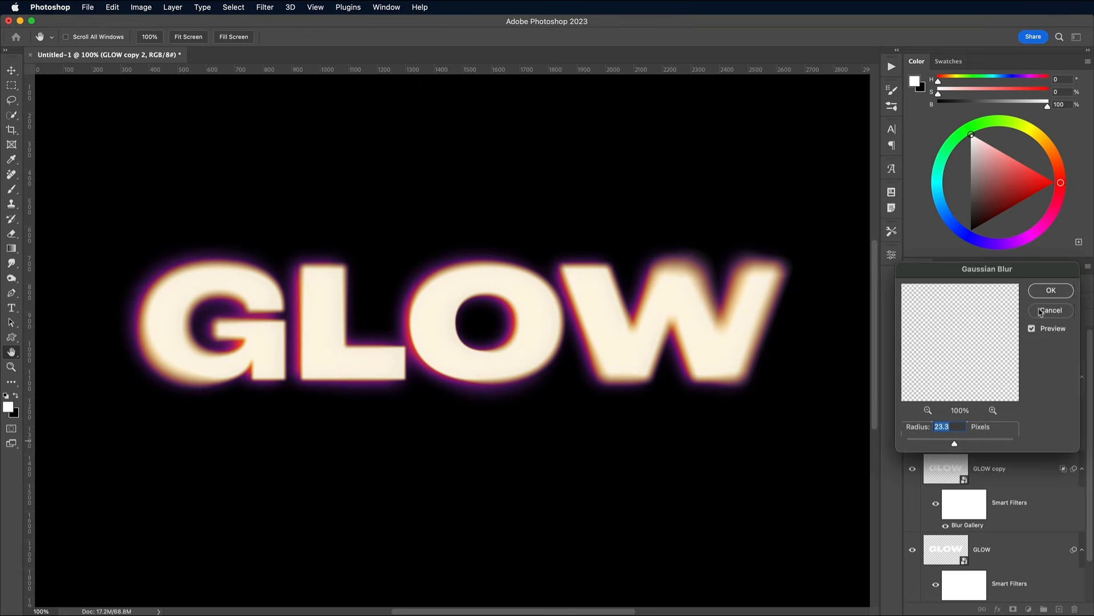
click(1050, 311)
Try a Motion Blur at a 15° angle and 93-pixel distance on GLOW copy 2, then cancel it.
click(265, 7)
click(455, 216)
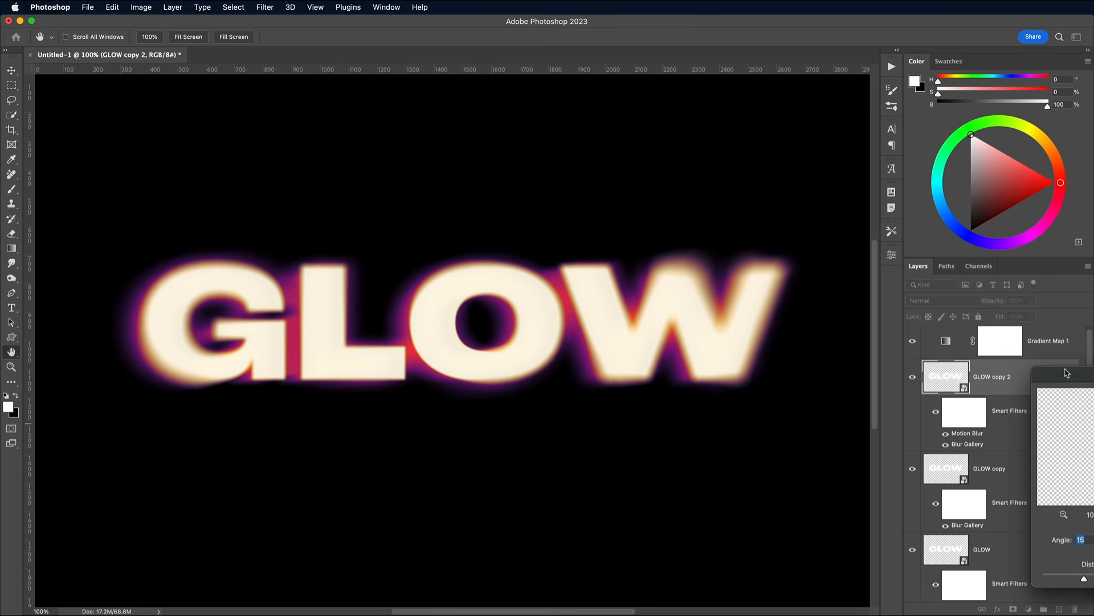
drag(867, 489, 843, 489)
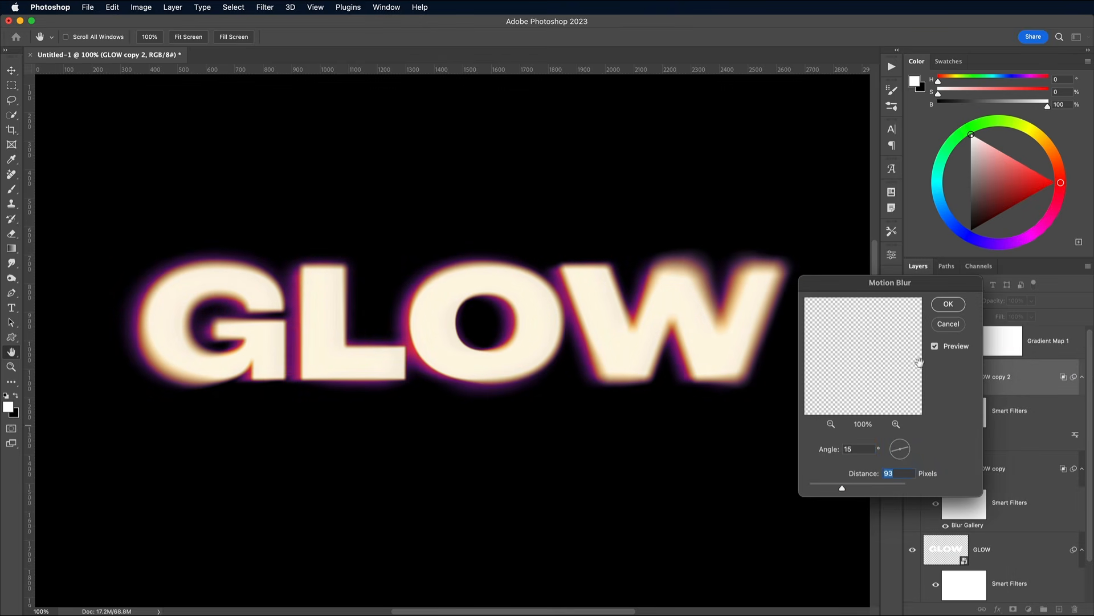
click(949, 324)
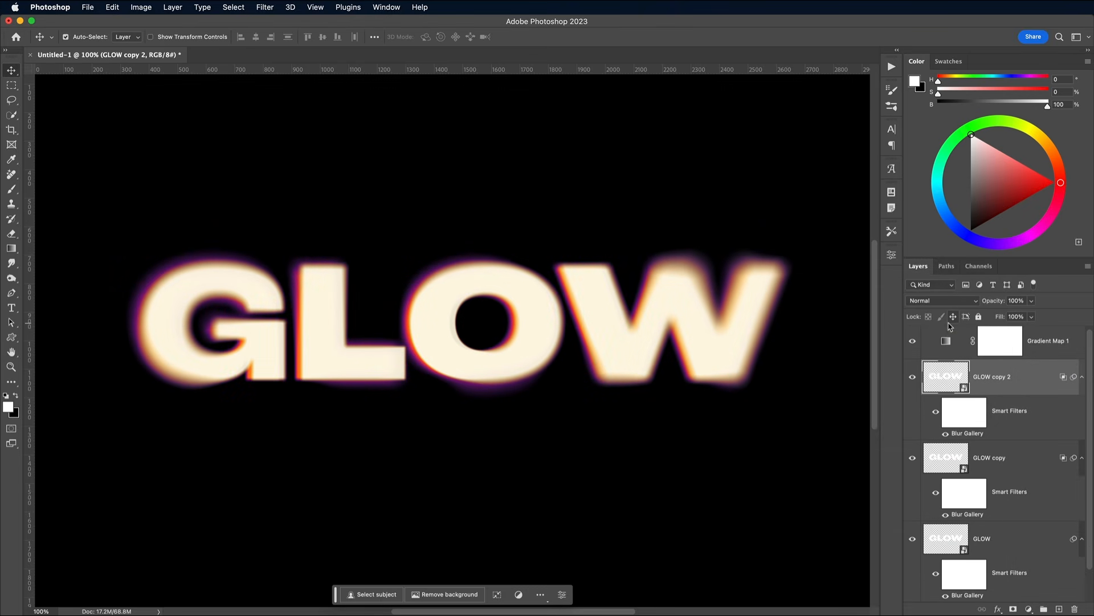
Try warping the GLOW copy layer by pulling its upper corners slightly outward, and undo the warp.
click(1028, 463)
key(ctrl+t)
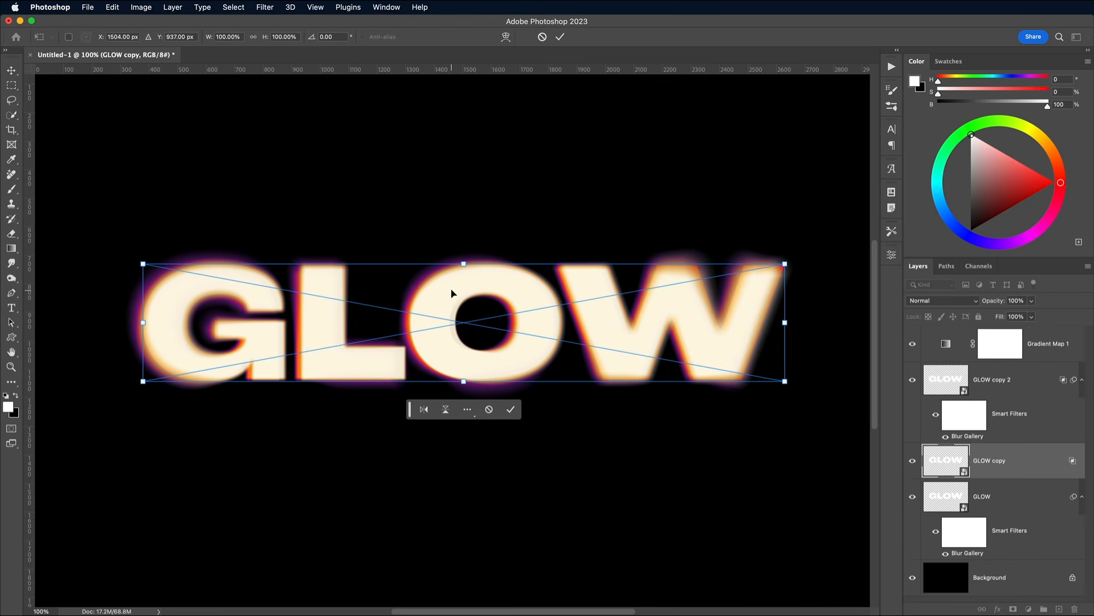
right_click(452, 290)
click(479, 434)
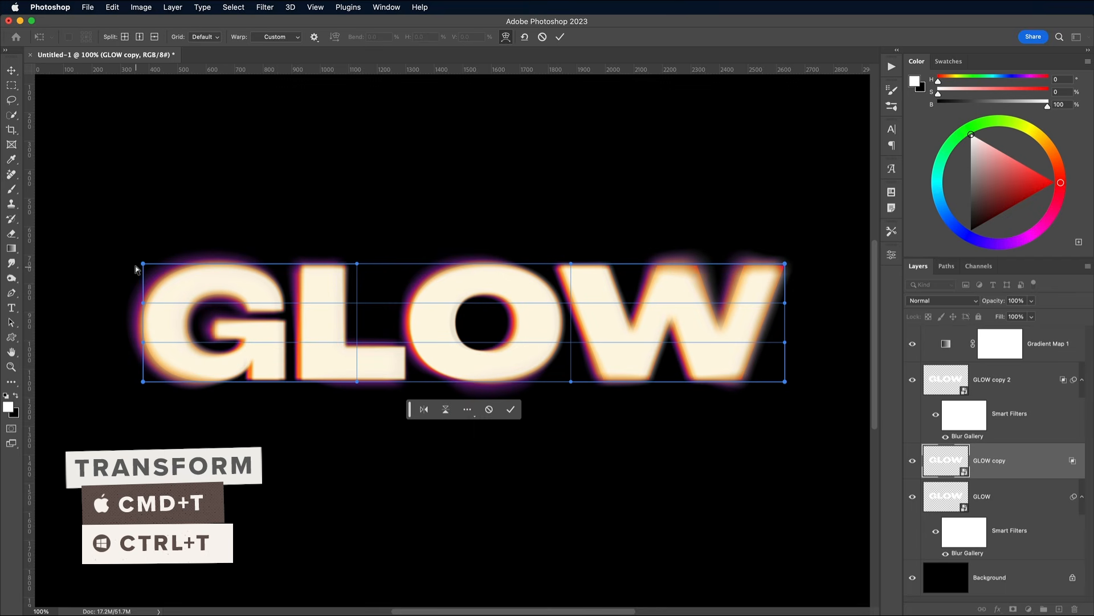
mouse_move(144, 264)
mouse_down()
mouse_move(135, 245)
mouse_move(128, 253)
mouse_up()
mouse_move(517, 369)
mouse_down()
mouse_move(534, 377)
mouse_move(524, 374)
mouse_up()
drag(785, 263, 788, 256)
key(Return)
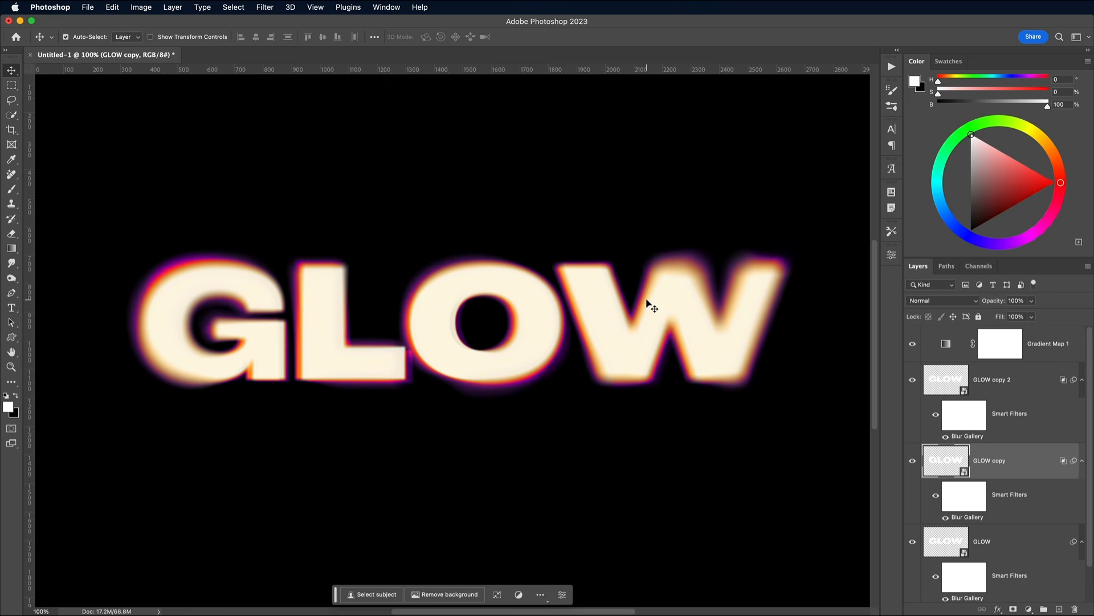
key(super+z)
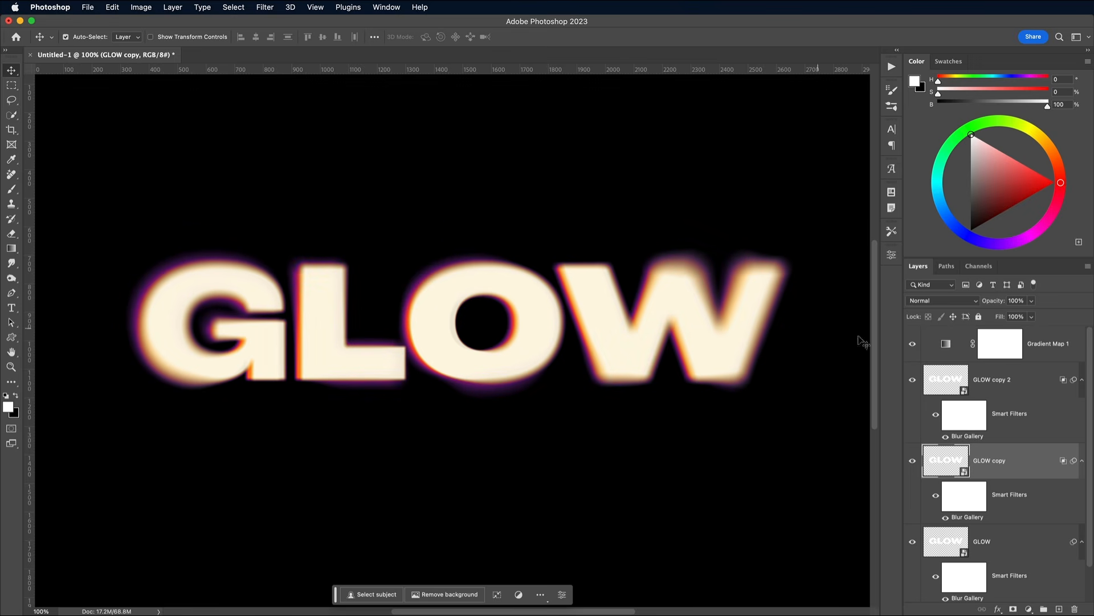
Create a new layer above the gradient map and fill it with 50% Gray.
click(1052, 358)
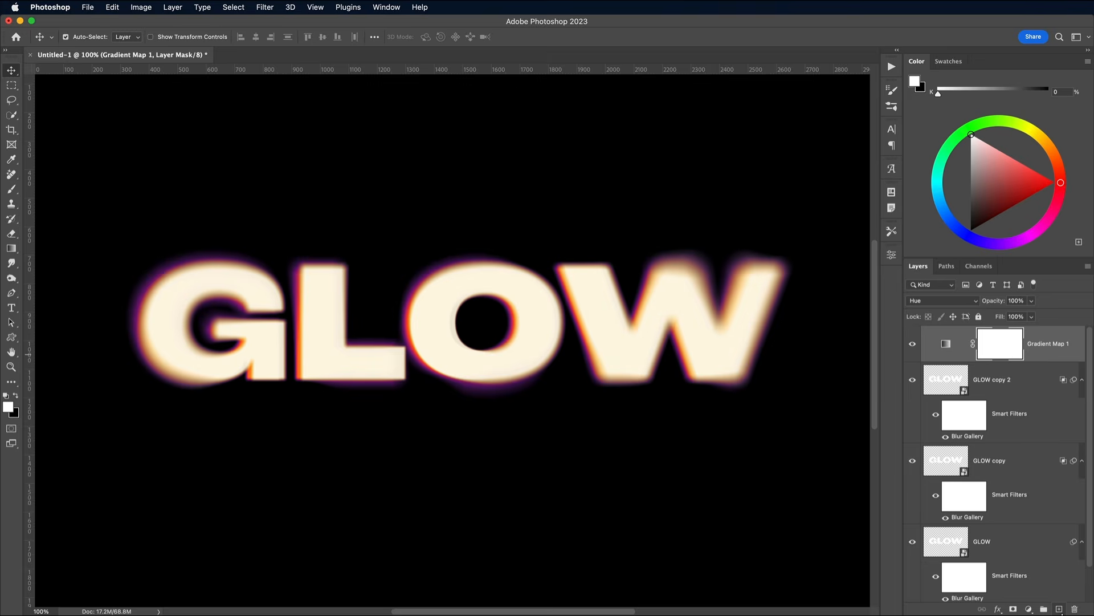
click(1060, 609)
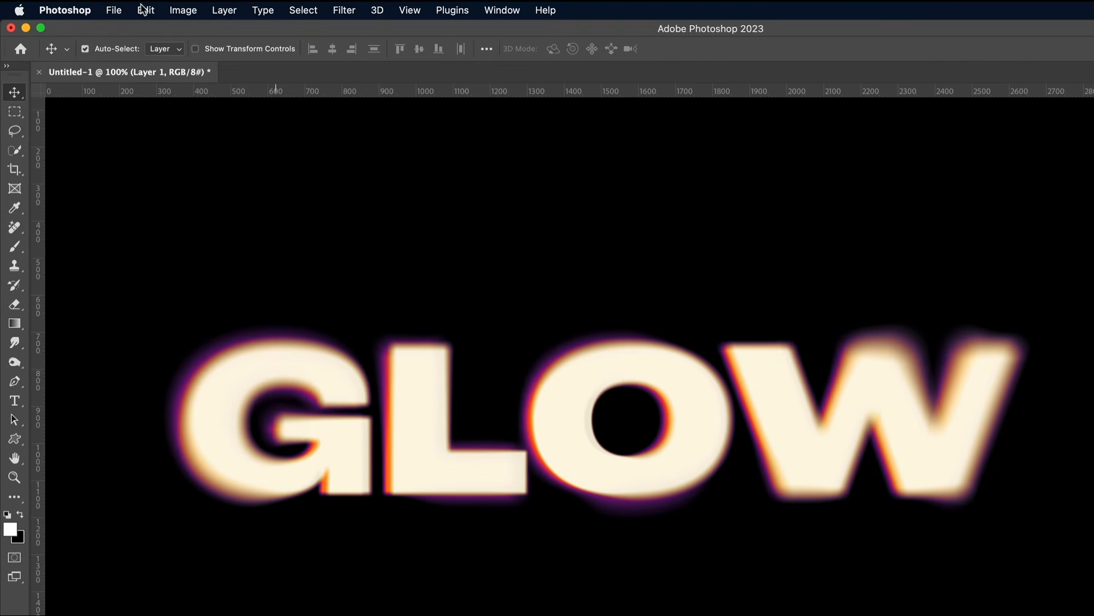
click(113, 7)
click(154, 236)
click(615, 283)
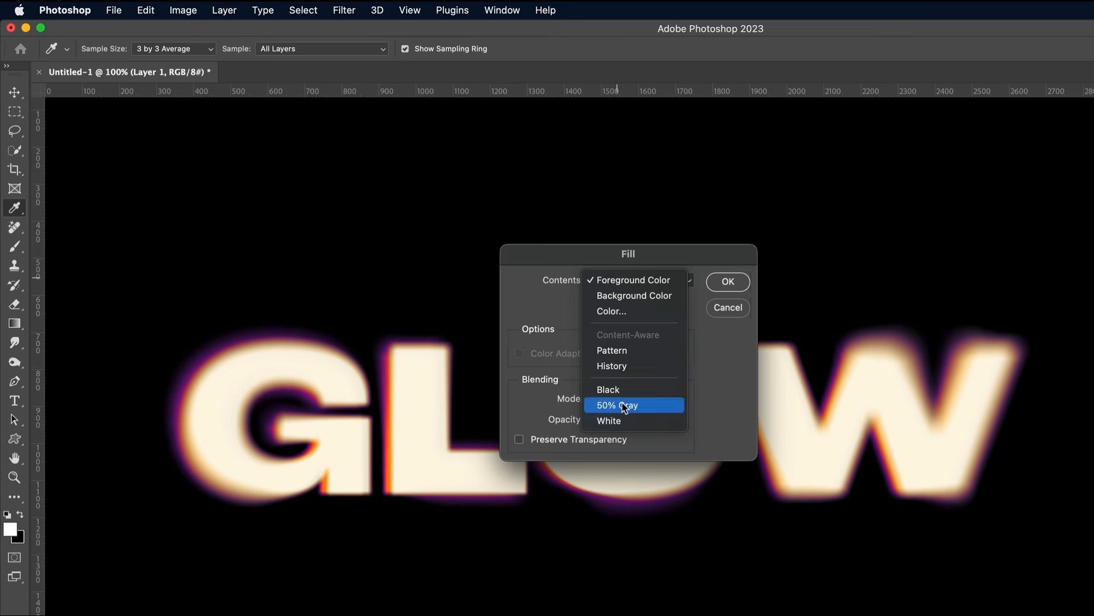
click(627, 407)
click(723, 283)
key(v)
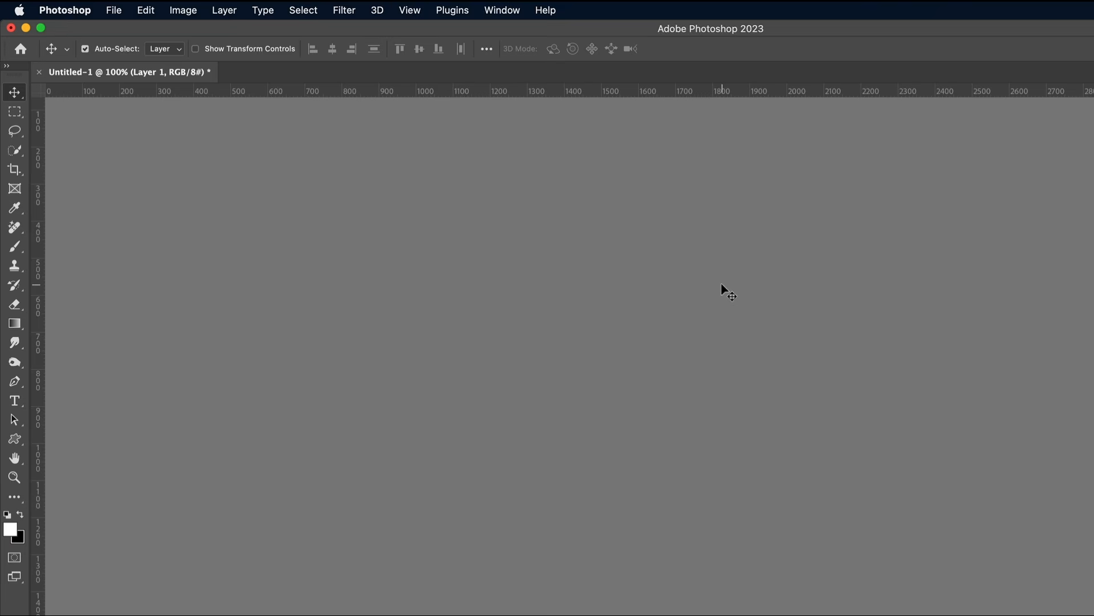
Add 50% Gaussian monochromatic noise to the gray layer.
click(345, 10)
mouse_move(386, 243)
click(552, 243)
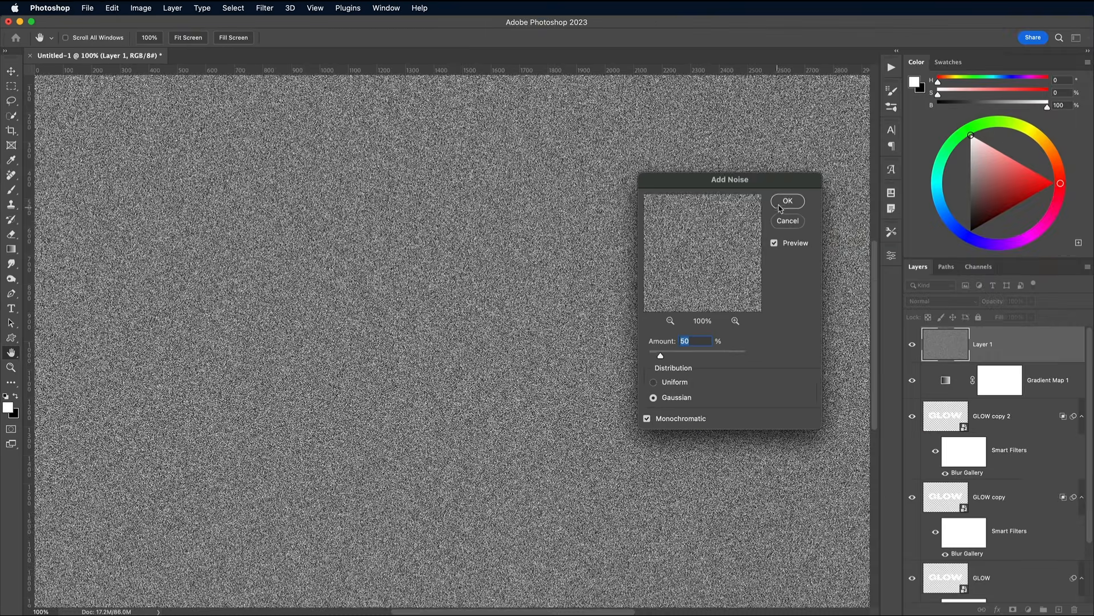
click(1025, 261)
Apply a Gaussian Blur with a 1-pixel radius to the noise layer.
click(344, 10)
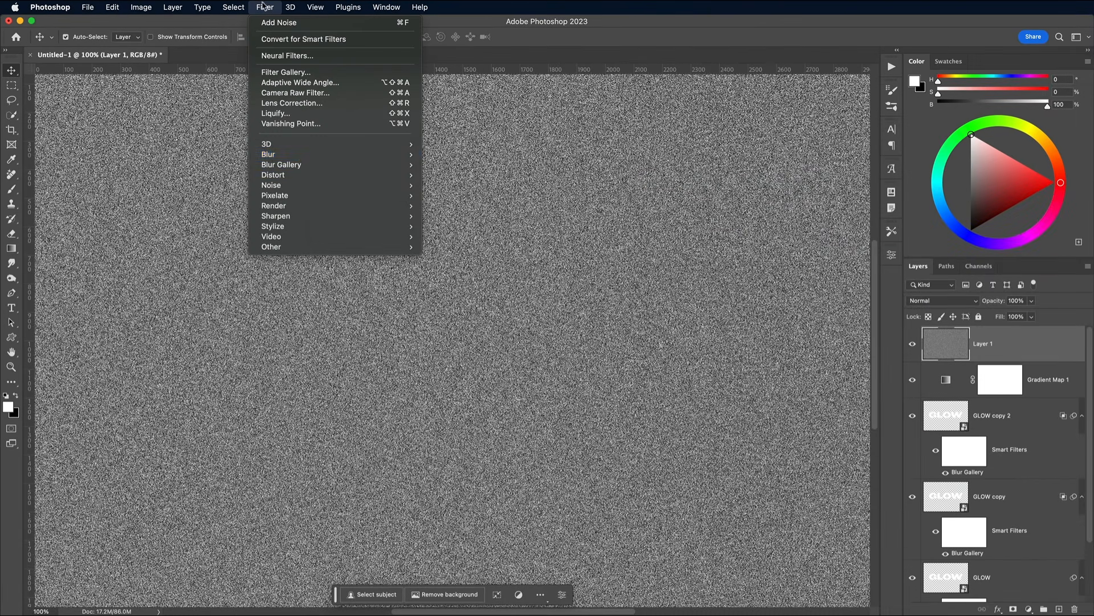
click(450, 196)
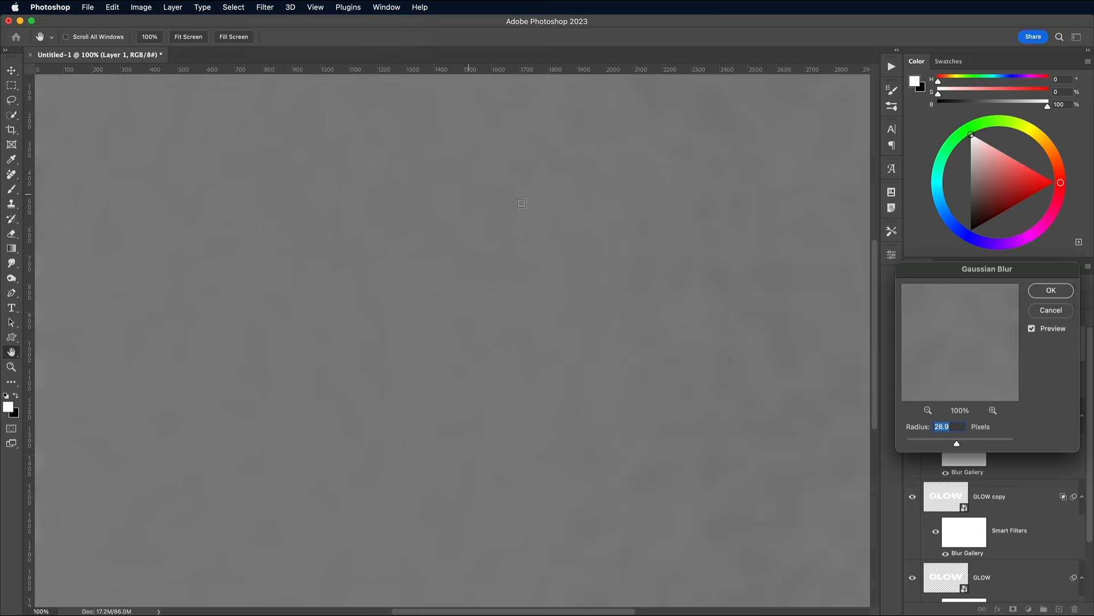
text(1)
click(801, 232)
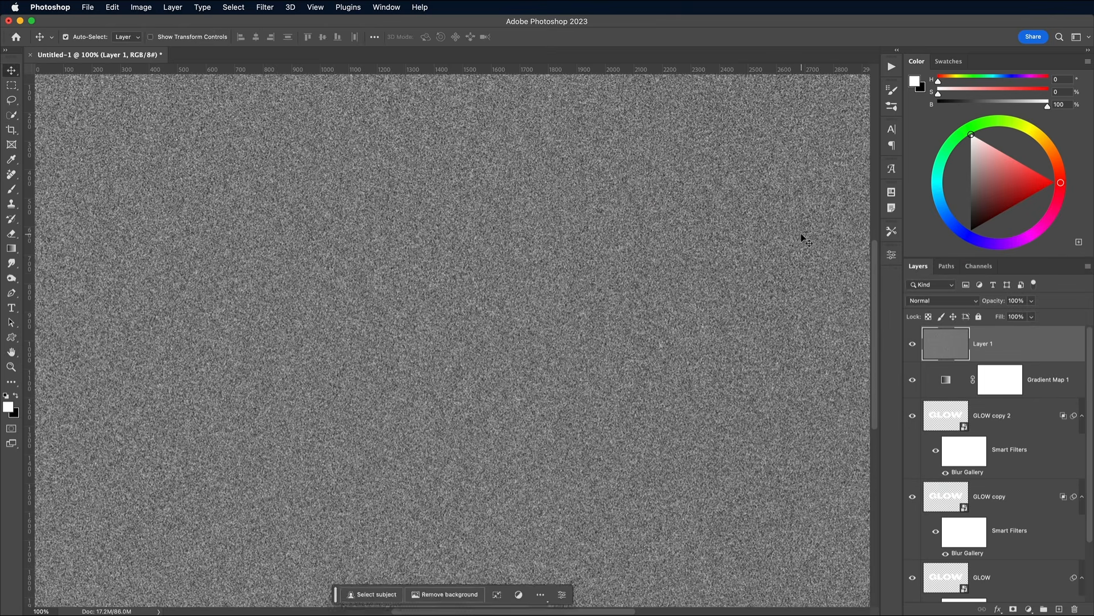
Set the noise layer's blend mode to Vivid Light and lower its fill to about 24%.
click(907, 214)
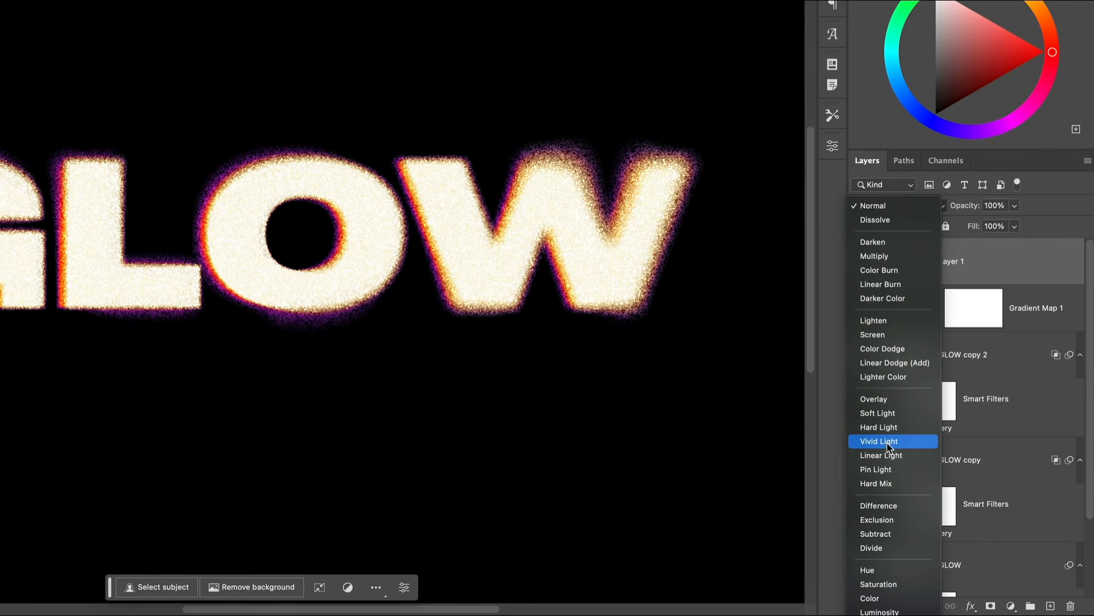
click(888, 444)
click(1015, 226)
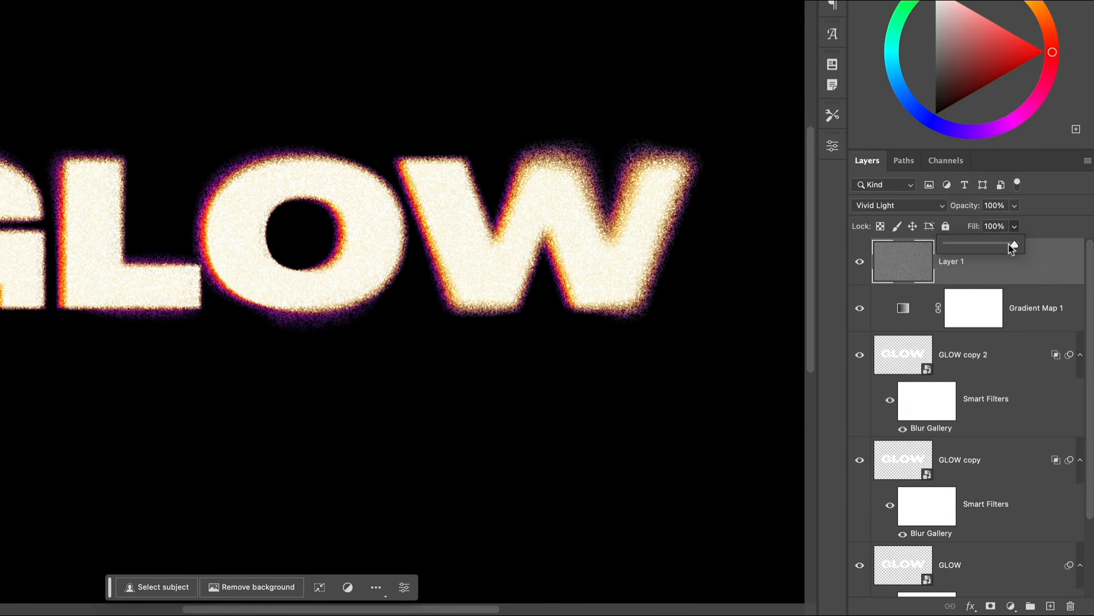
drag(1009, 245, 962, 243)
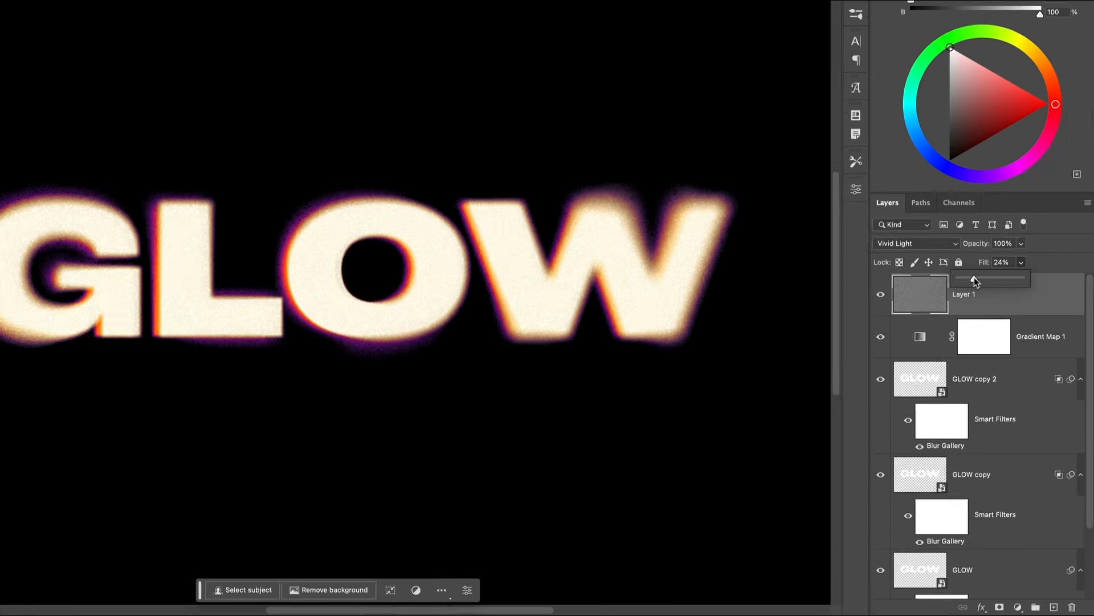
Set the noise layer's fill to 25%.
drag(993, 333, 992, 334)
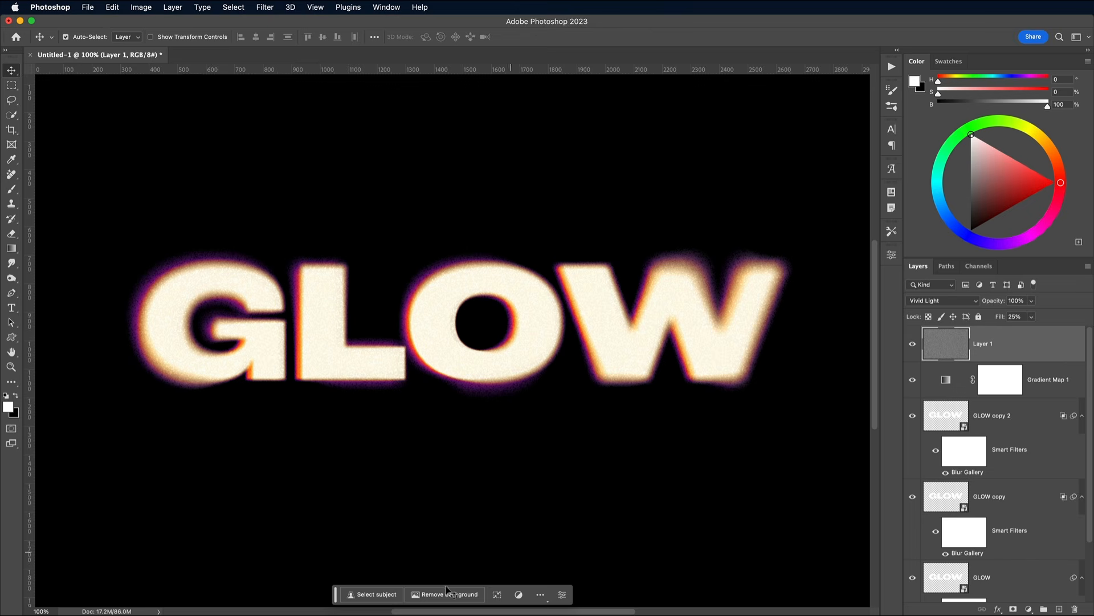
Open Dirty-Surface-Texture-05.jpg from the desktop's Dirty Surface Textures folder in Photoshop.
mouse_move(1, 614)
double_click(63, 61)
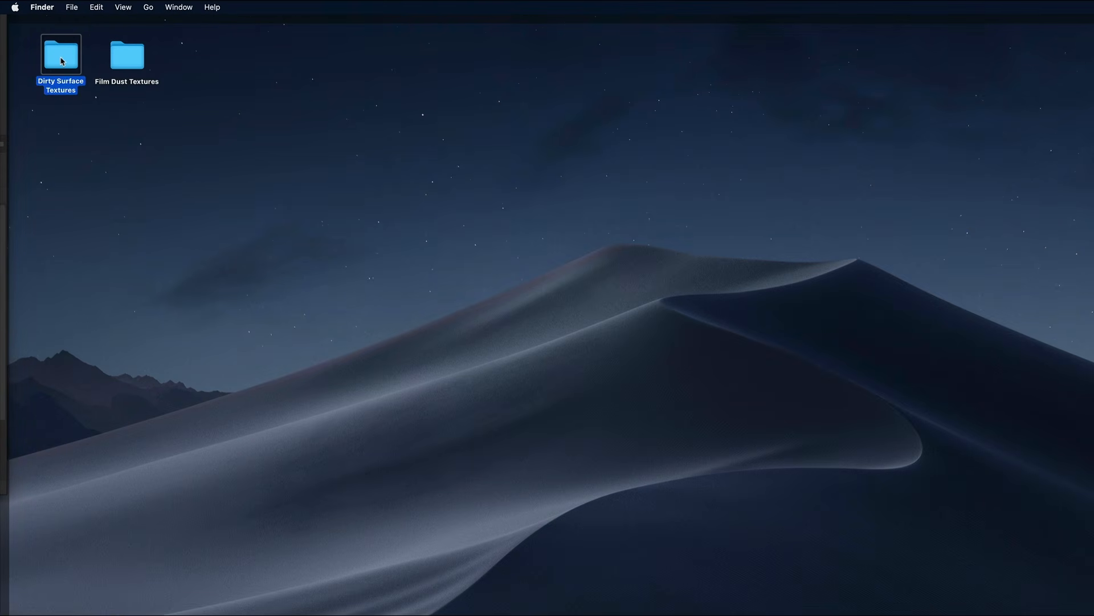
right_click(633, 240)
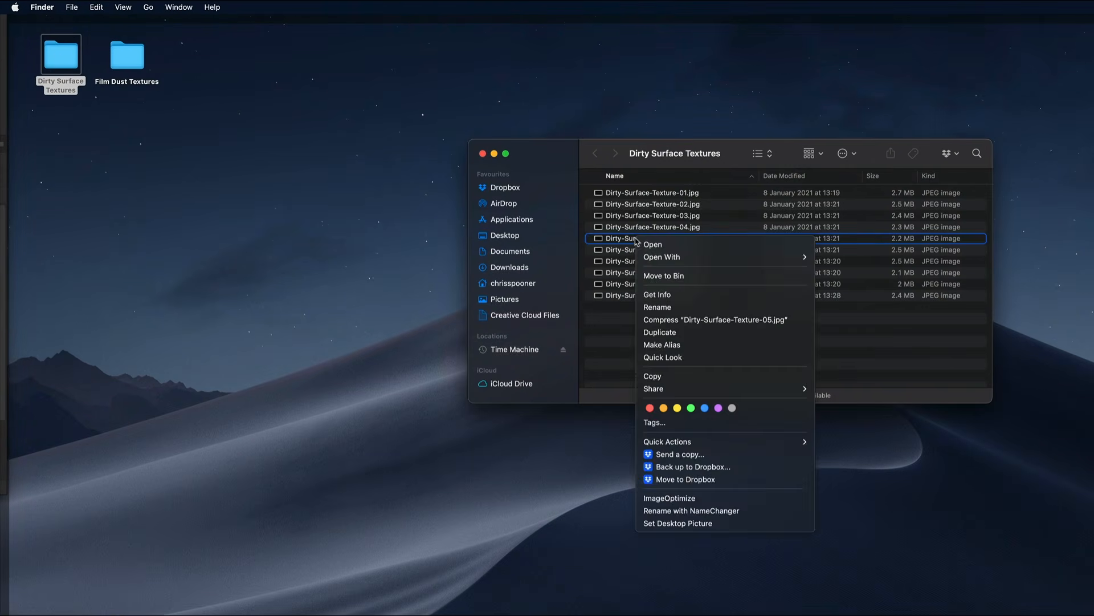
mouse_move(663, 258)
click(854, 314)
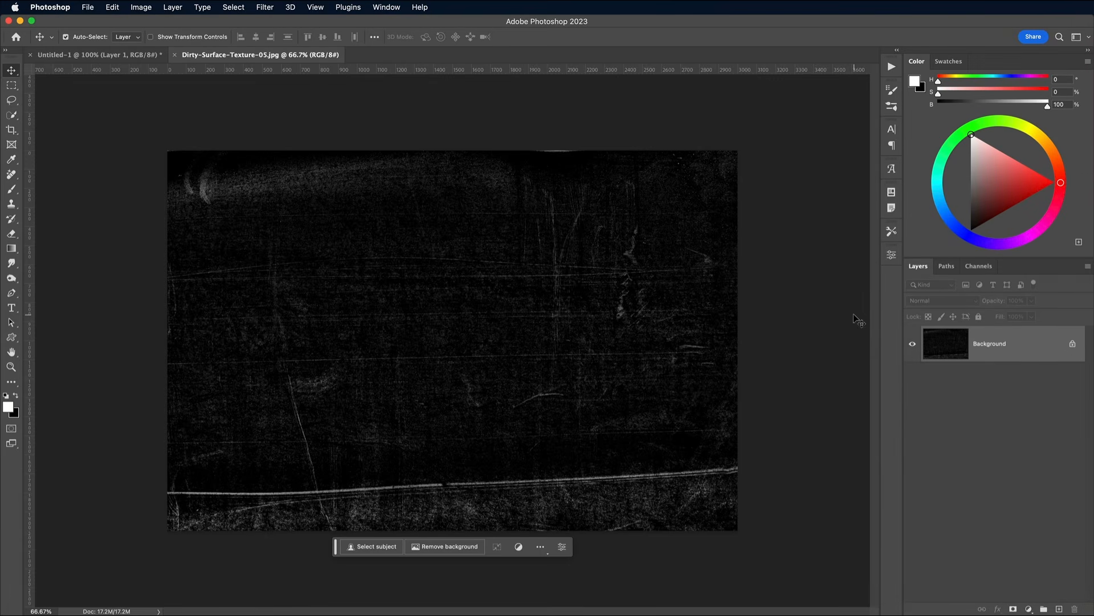
Copy the entire dirty surface texture image and close its file.
key(super+a)
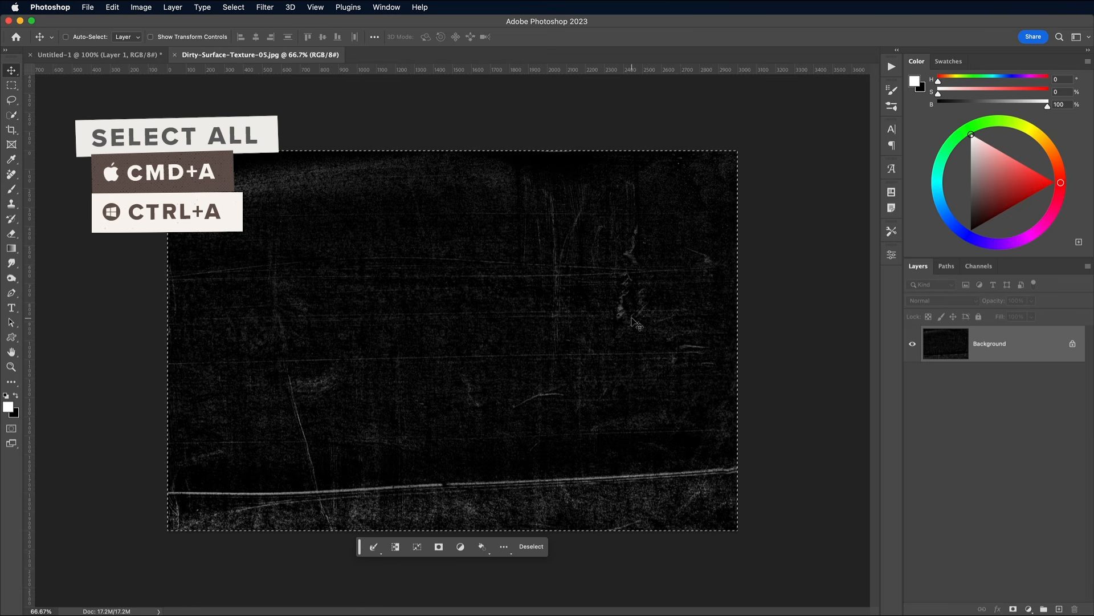
key(super+c)
key(super+w)
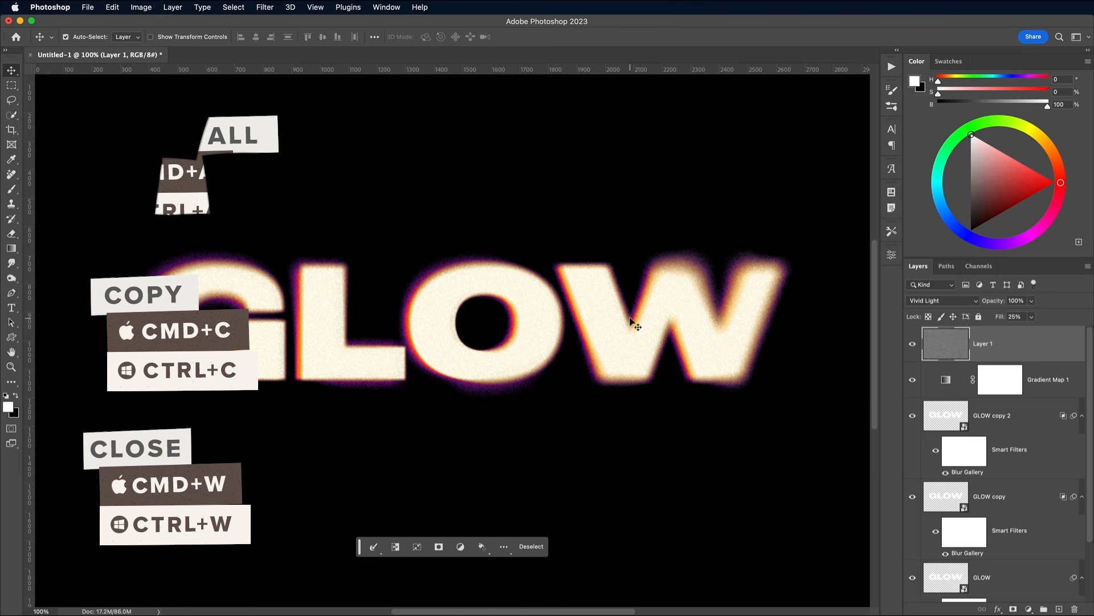
Paste the dirty surface texture directly above the Background layer and reduce its fill.
scroll(997, 459, down, 3)
click(1035, 593)
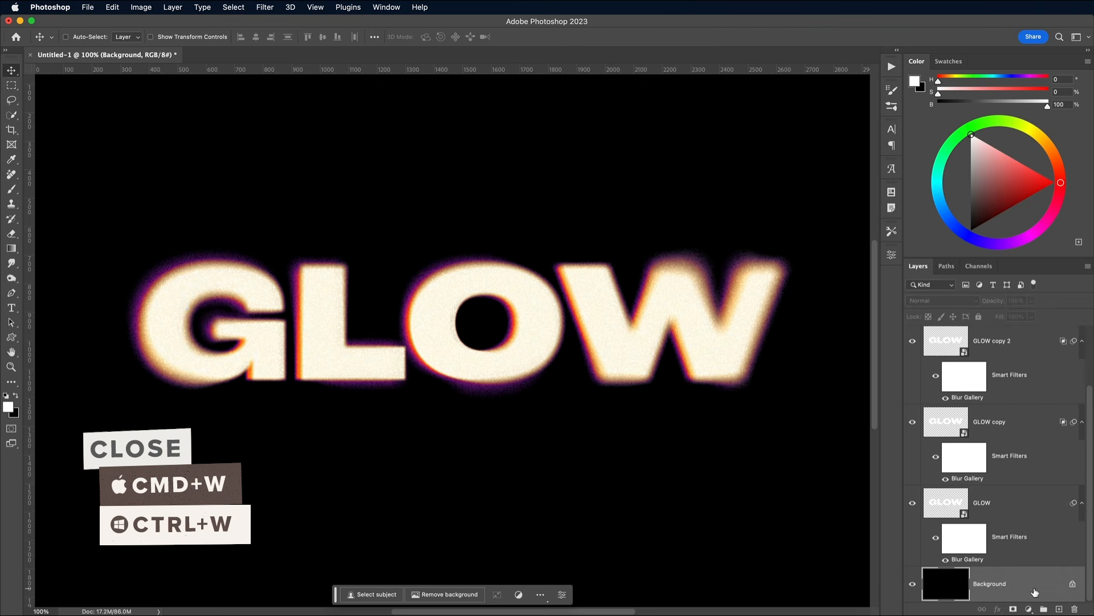
key(super+v)
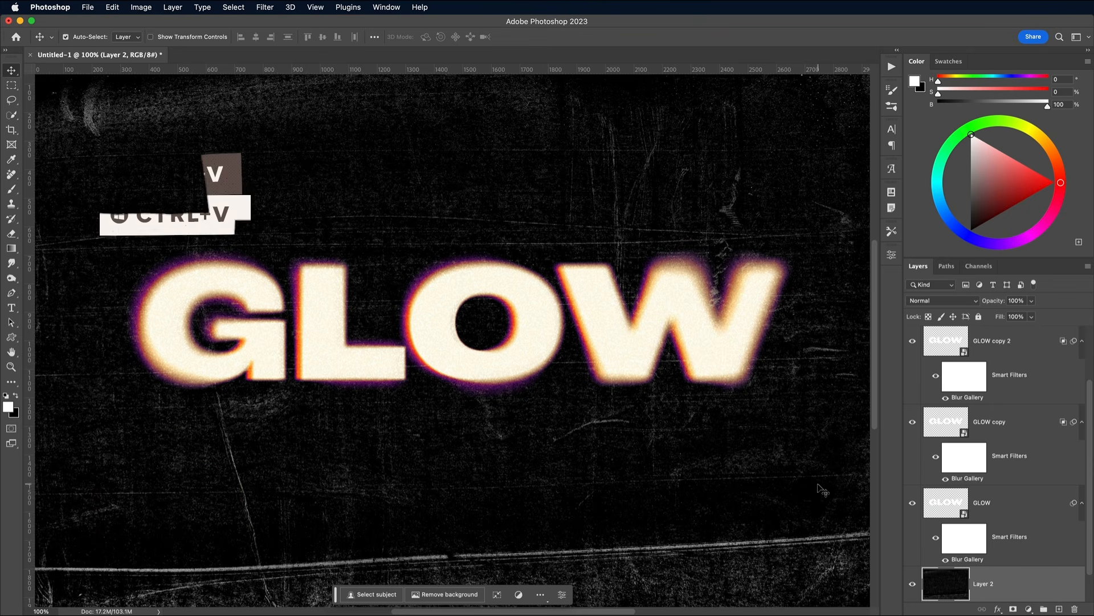
key(super+minus)
drag(997, 332, 1003, 332)
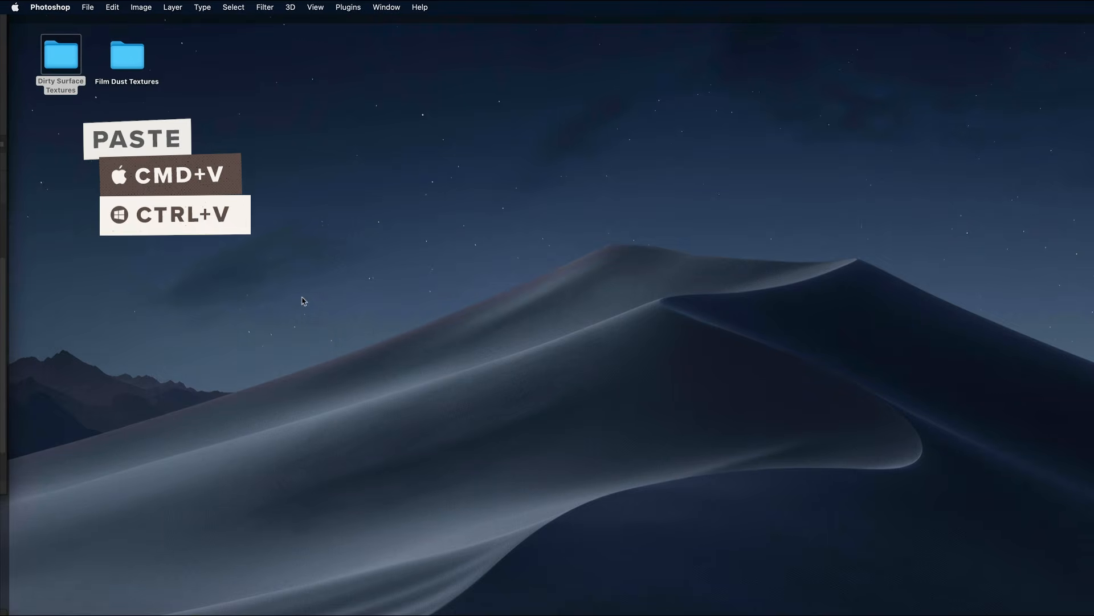
Open 4.jpg from the desktop's Film Dust Textures folder in Photoshop.
double_click(126, 56)
scroll(629, 258, up, 3)
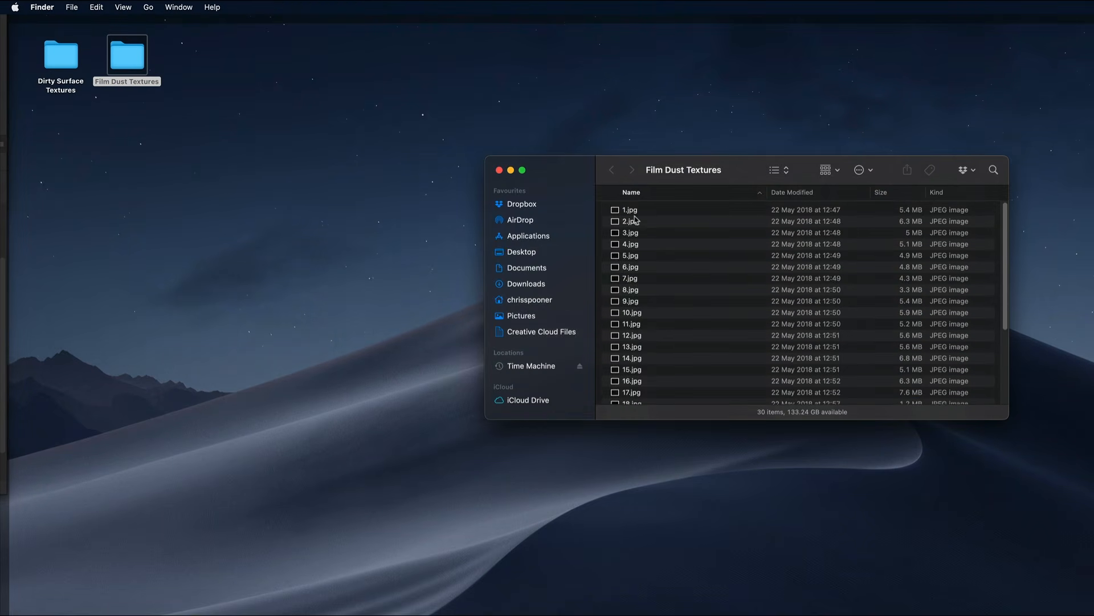
right_click(631, 232)
mouse_move(684, 259)
click(785, 319)
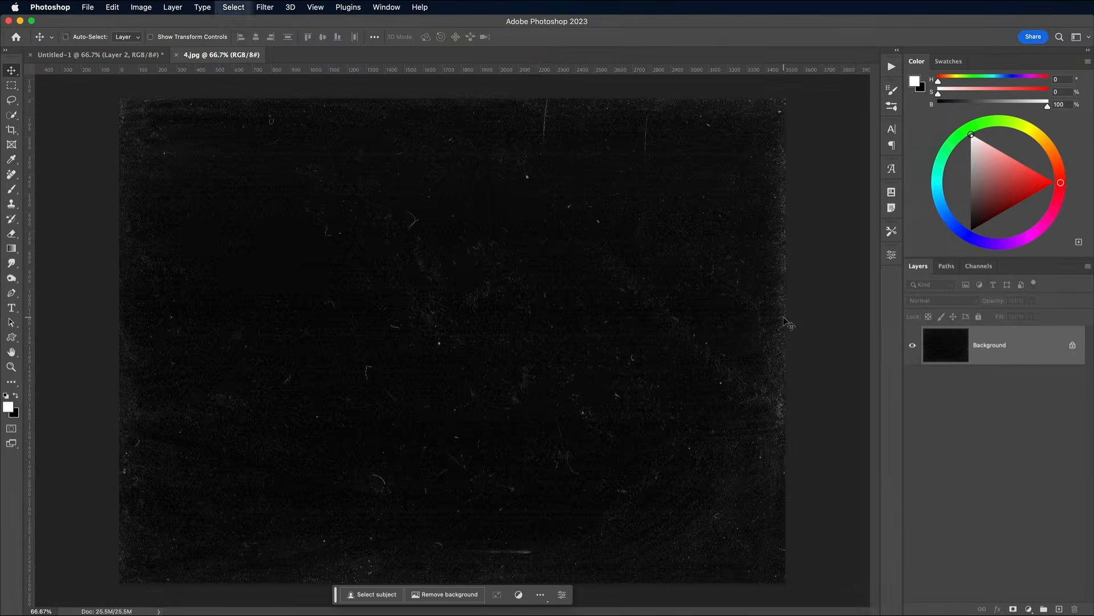
Copy the whole film dust texture into the GLOW document above the dirty surface layer and scale it to fit the canvas.
key(super+a)
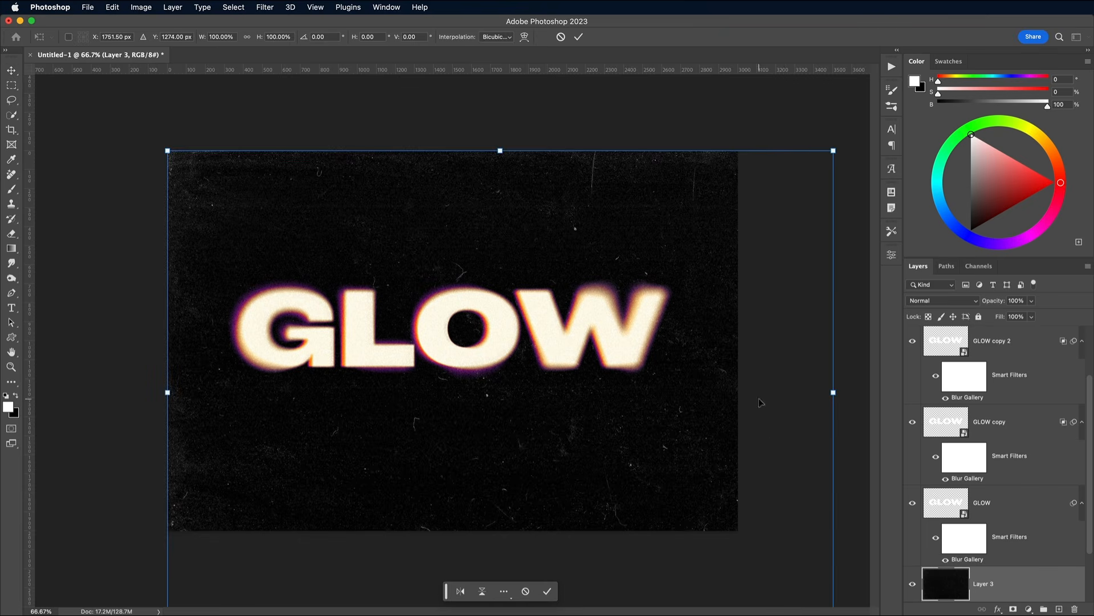
drag(833, 151, 738, 151)
key(super+minus)
drag(666, 561, 667, 484)
key(Return)
key(super+plus)
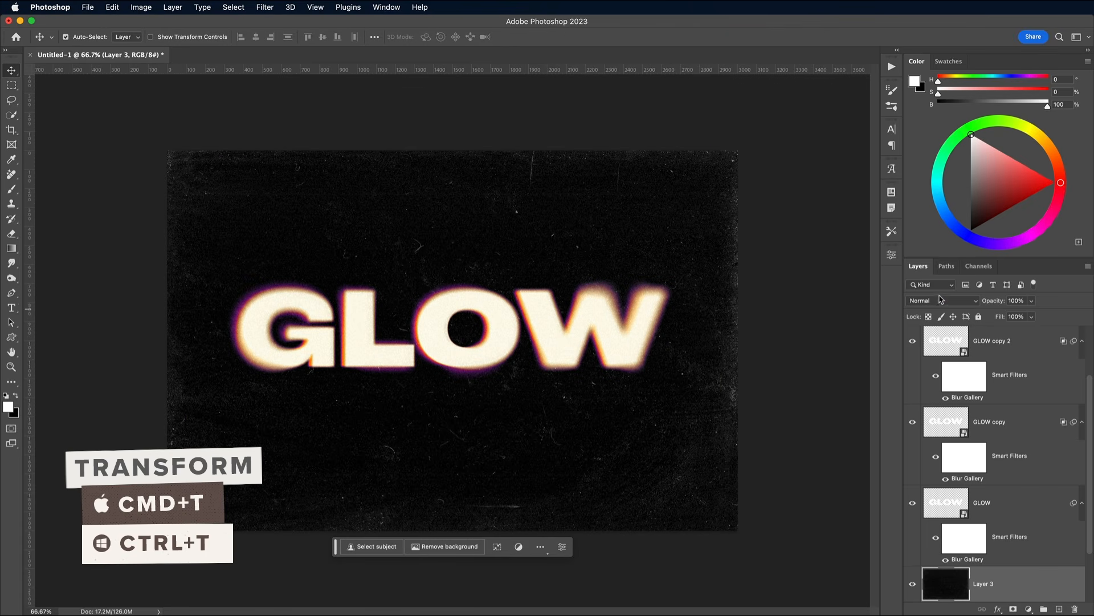
Set the film dust layer's blend mode to Screen and lower its fill to about 65%.
click(941, 300)
click(928, 399)
click(1032, 316)
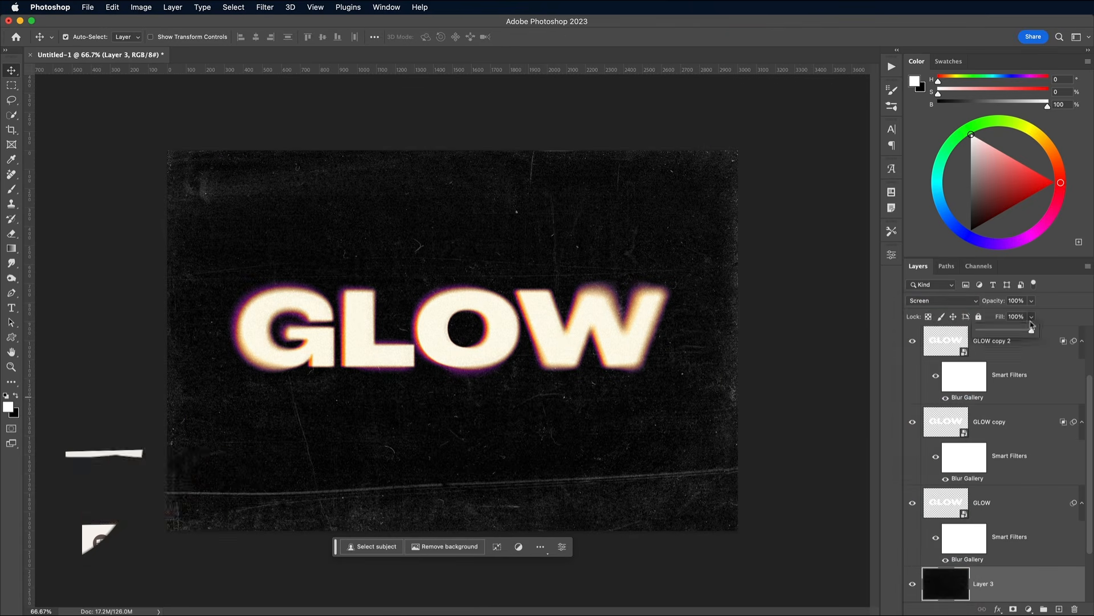
drag(1032, 329, 1008, 333)
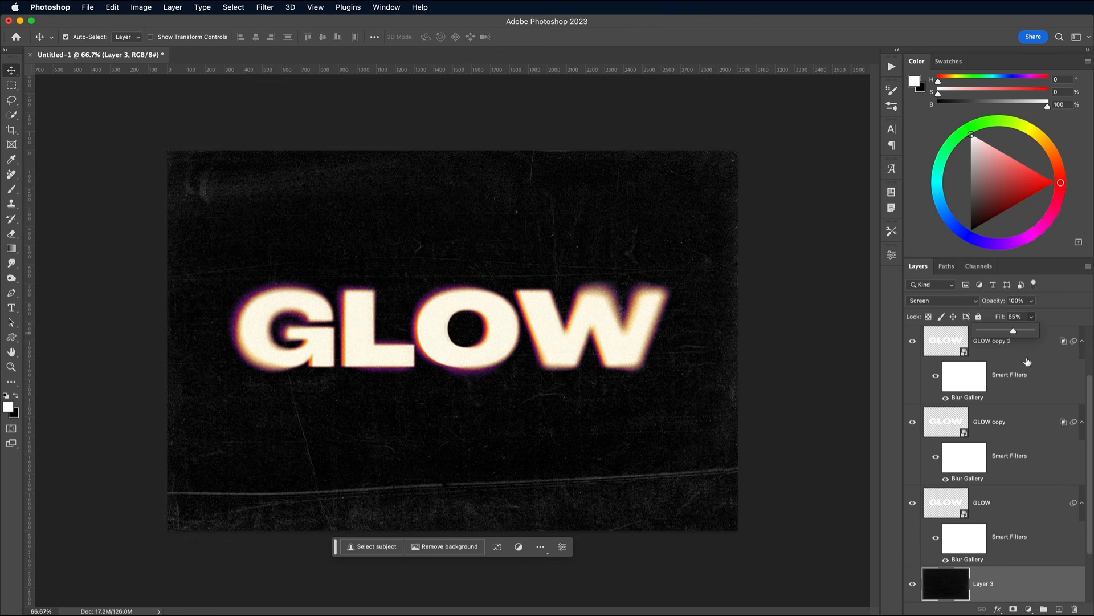
key(super+plus)
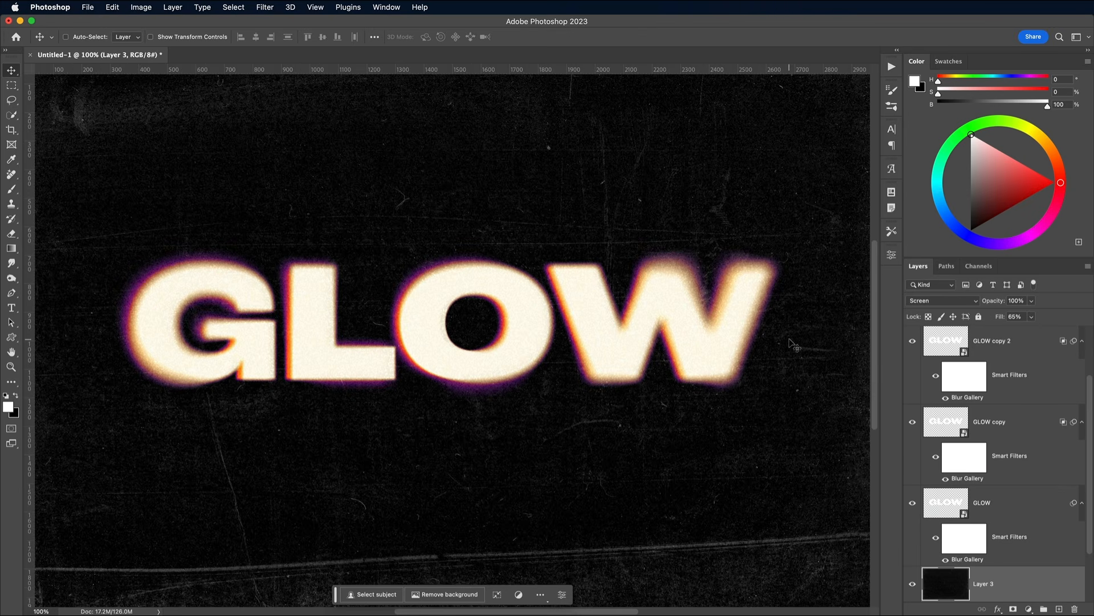
key(super+plus)
scroll(695, 336, right, 10)
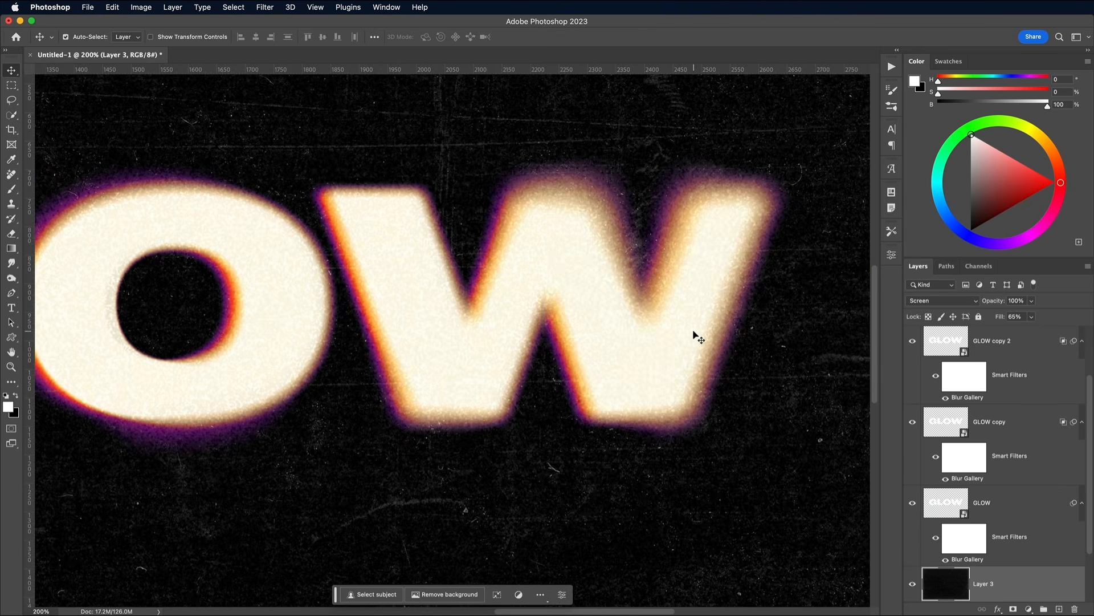
key(super+minus)
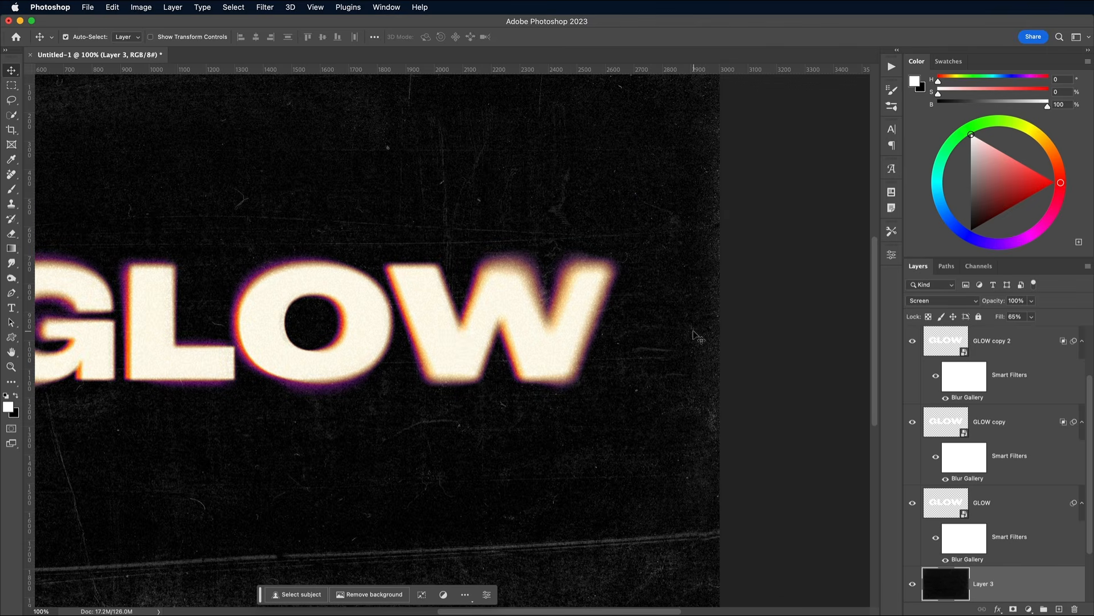
key(super+0)
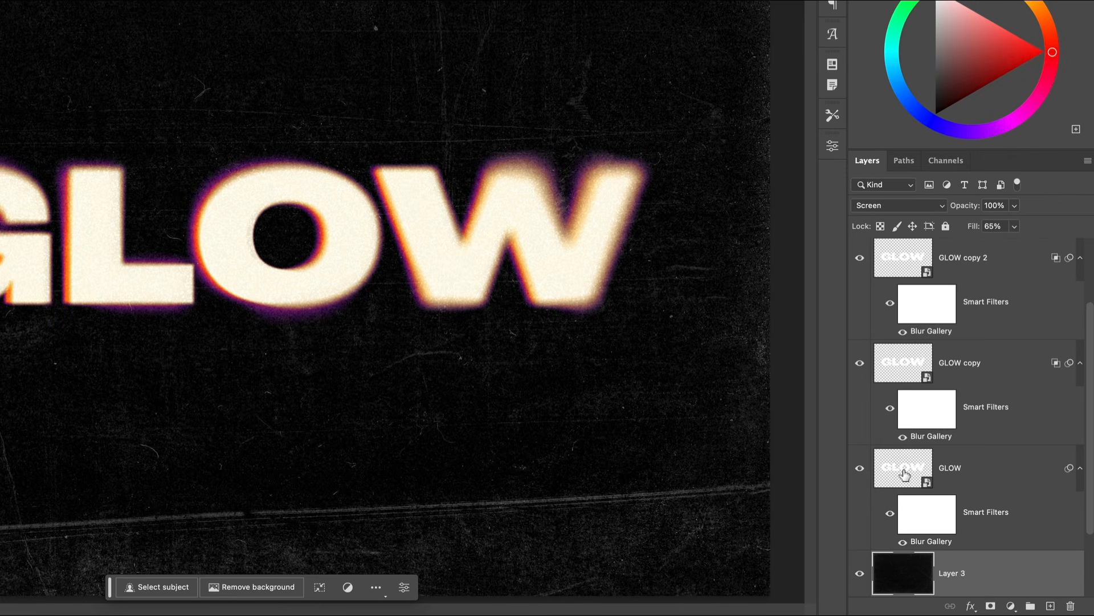
Open the GLOW smart object's contents and crop the canvas downward to more than double its height.
double_click(904, 473)
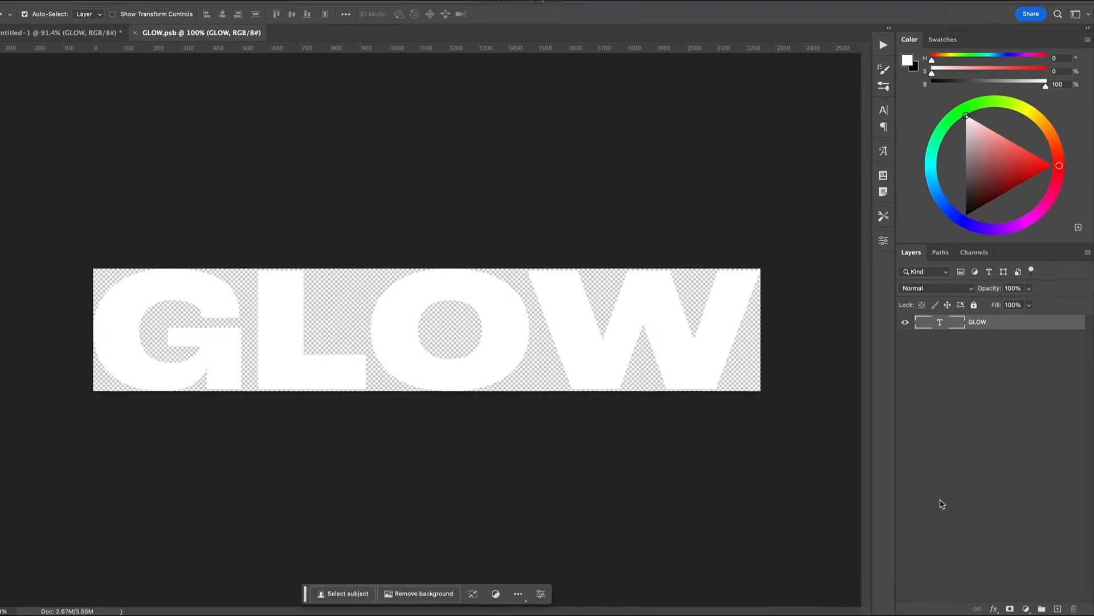
key(c)
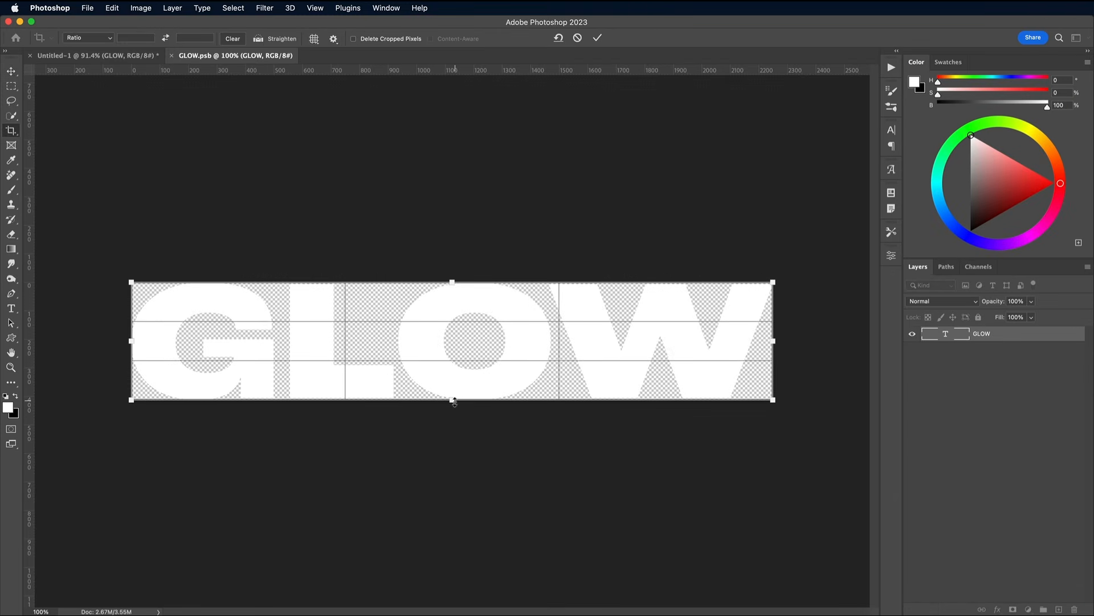
drag(454, 401, 448, 581)
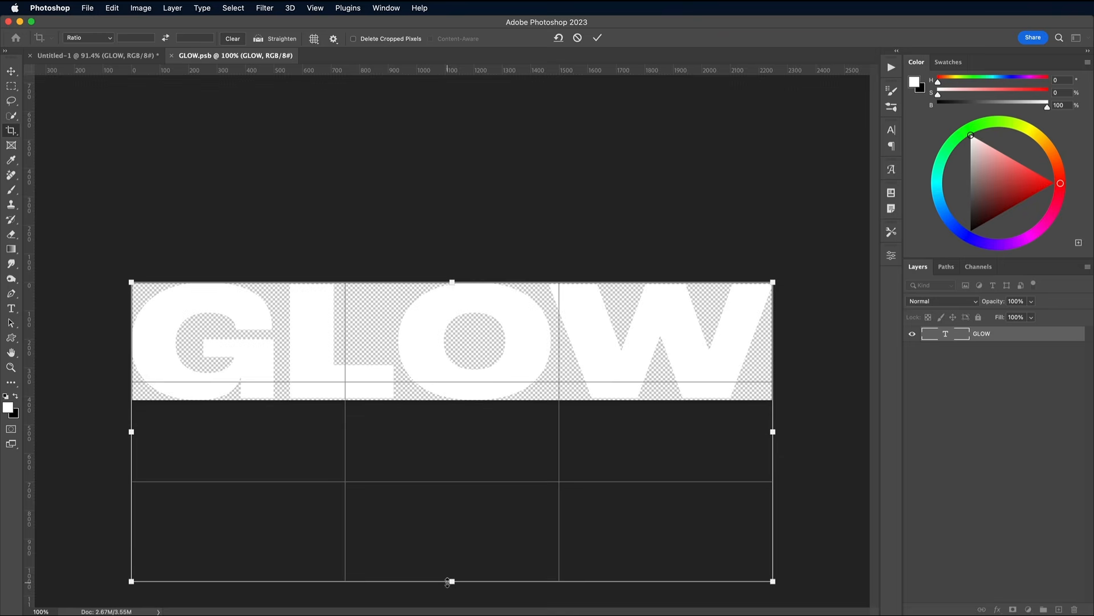
key(Return)
Replace the GLOW text in the smart object with FOR EVER, split over two lines.
key(t)
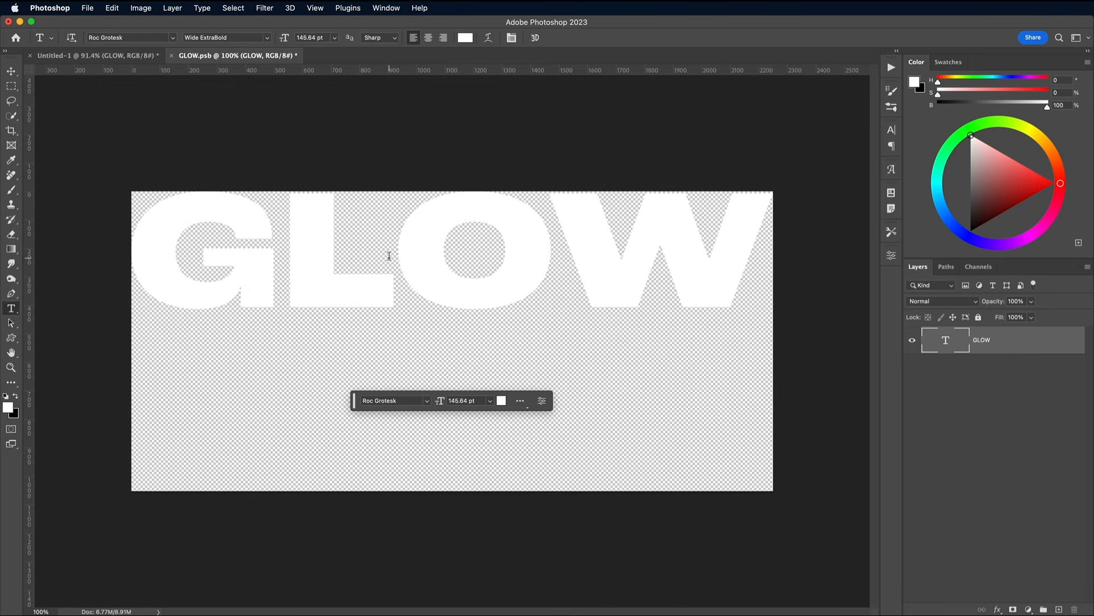
double_click(389, 255)
text(FOR)
key(Return)
text(EVER)
key(Escape)
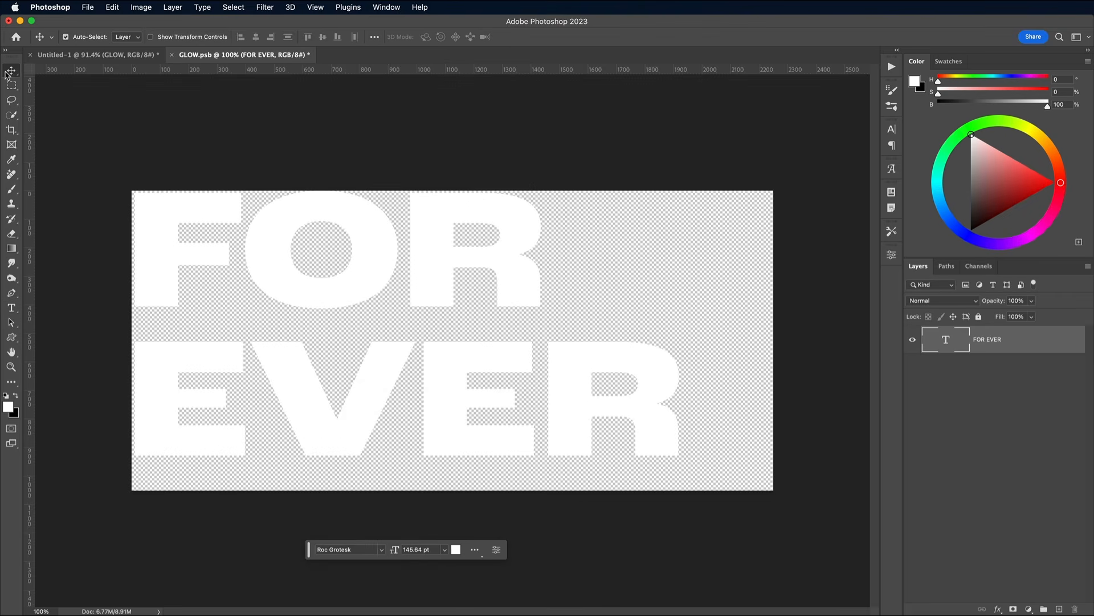
Save the edited smart object and close it to update the main document.
key(v)
key(ctrl+s)
key(ctrl+w)
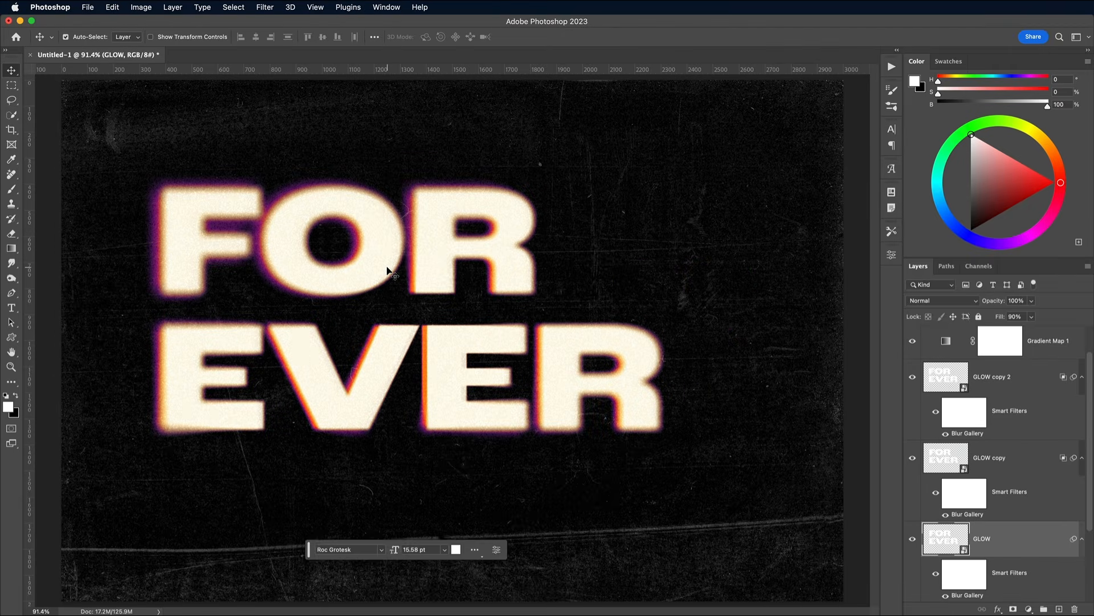
Select all three GLOW text layers, move them towards the canvas centre and rotate them slightly counterclockwise.
scroll(990, 399, up, 3)
shift+click(991, 411)
key(super+t)
drag(430, 343, 497, 366)
drag(747, 343, 741, 326)
key(Return)
Edit the GLOW layer's Field Blur smart filter, adjusting the blur pins around the FOR EVER text, and apply it.
double_click(968, 472)
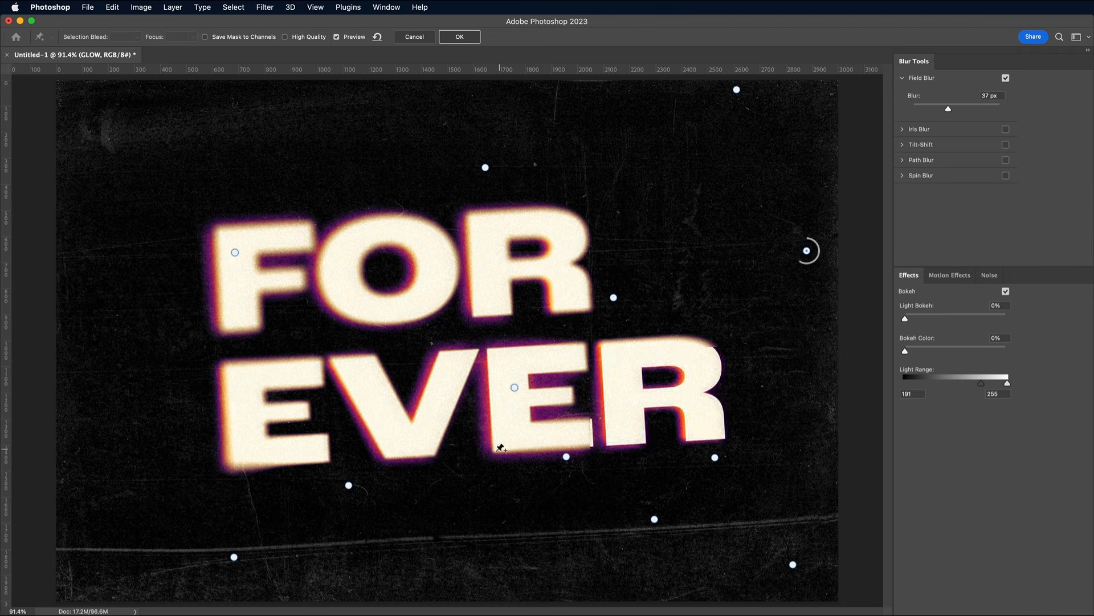
drag(445, 502, 453, 500)
click(614, 297)
key(Return)
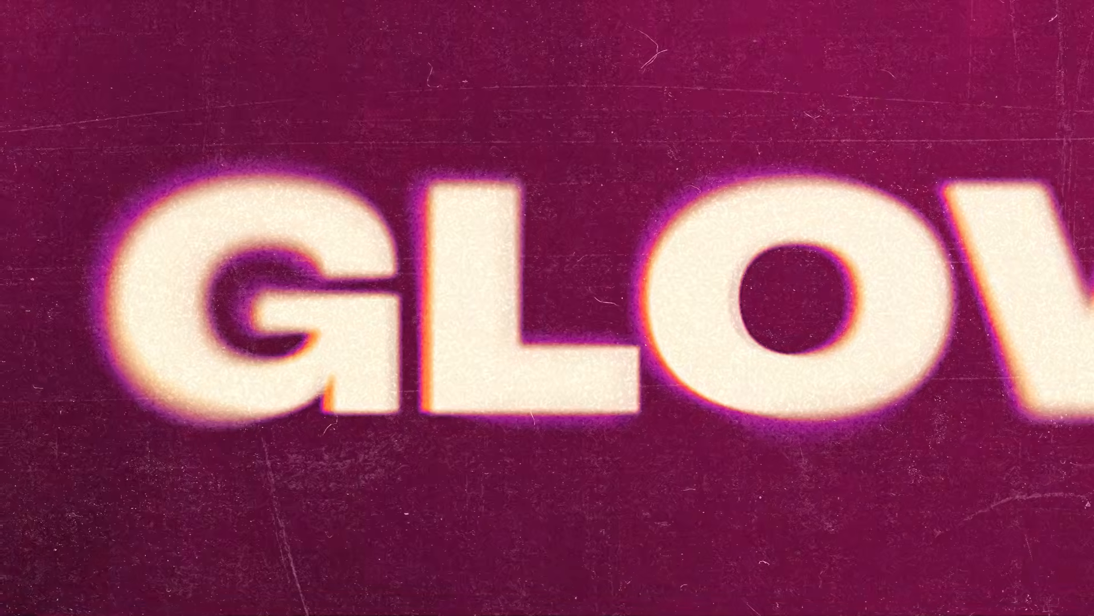